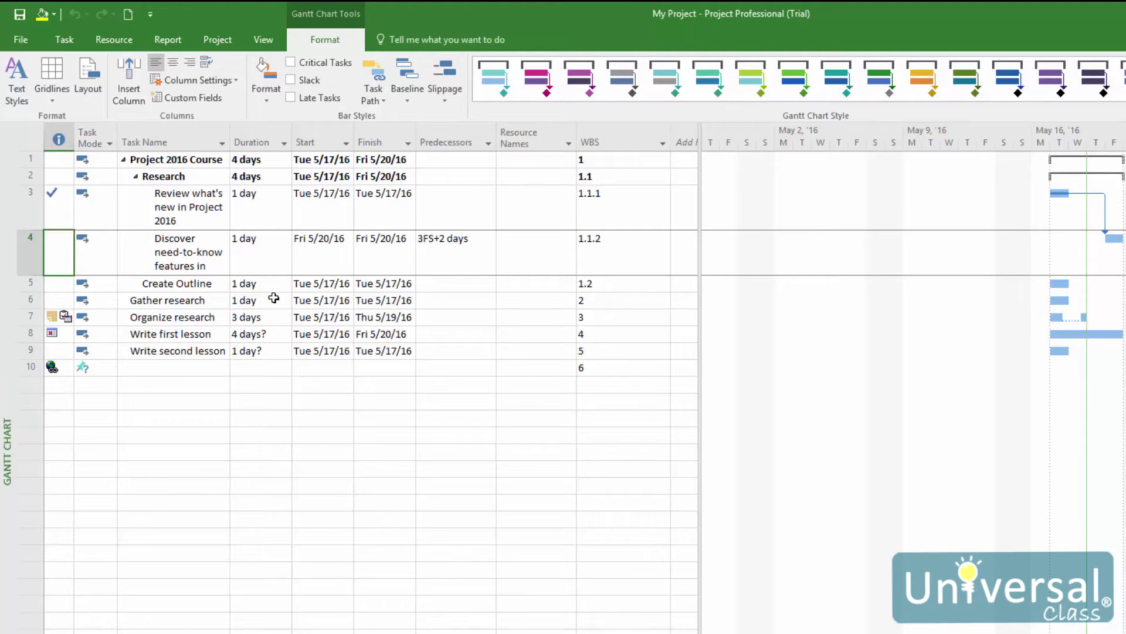
- Switch the project from the Gantt chart to the built-in Resource Sheet view
{"action": "left_click", "coordinate": [261, 41]}
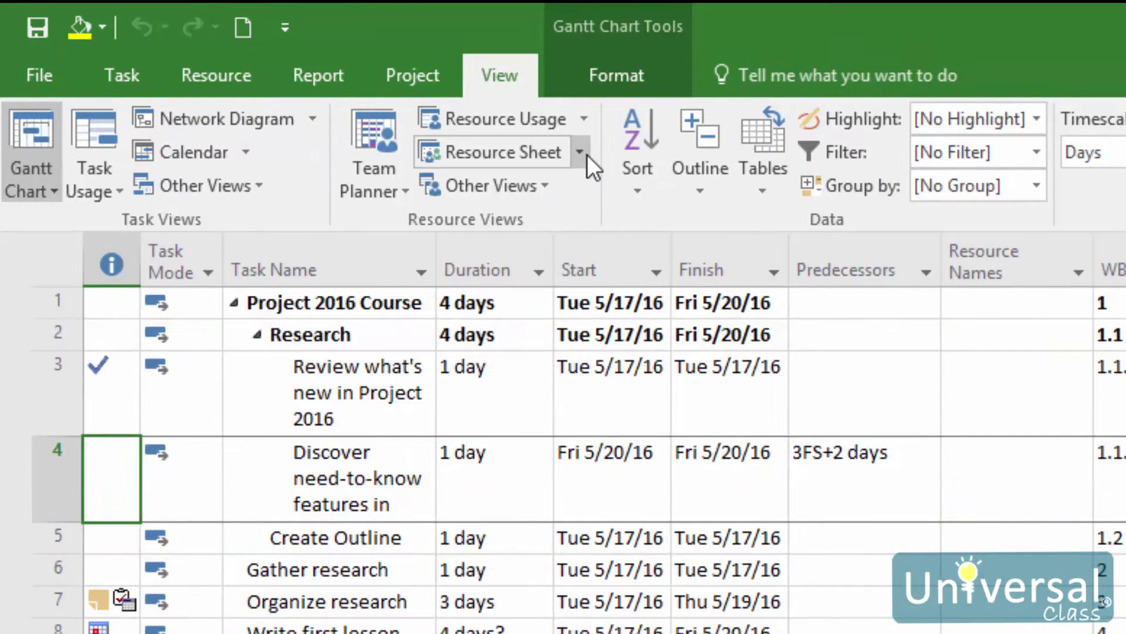
{"action": "left_click", "coordinate": [579, 153]}
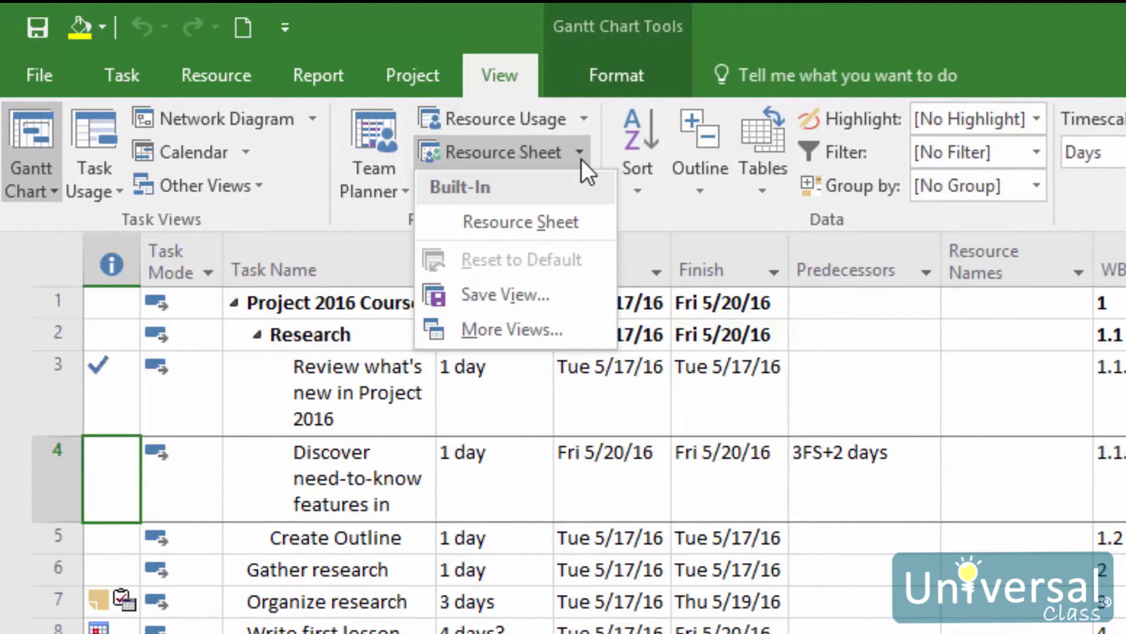
{"action": "left_click", "coordinate": [569, 224]}
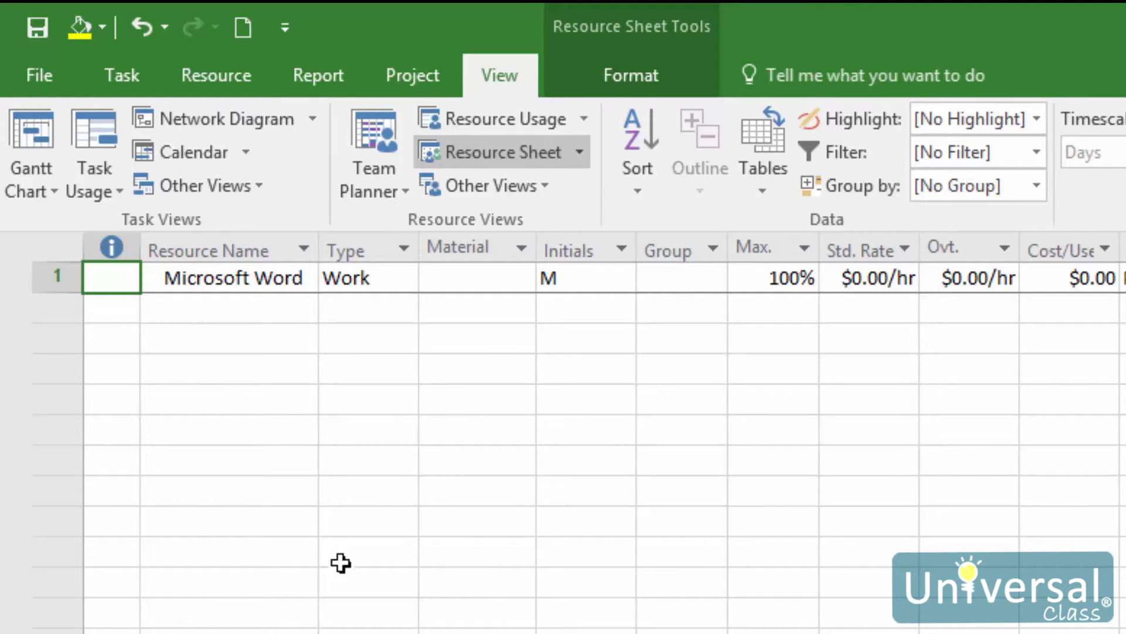
- Add a new resource named Writer in the first empty row, with type Work and initials wr
{"action": "double_click", "coordinate": [192, 307]}
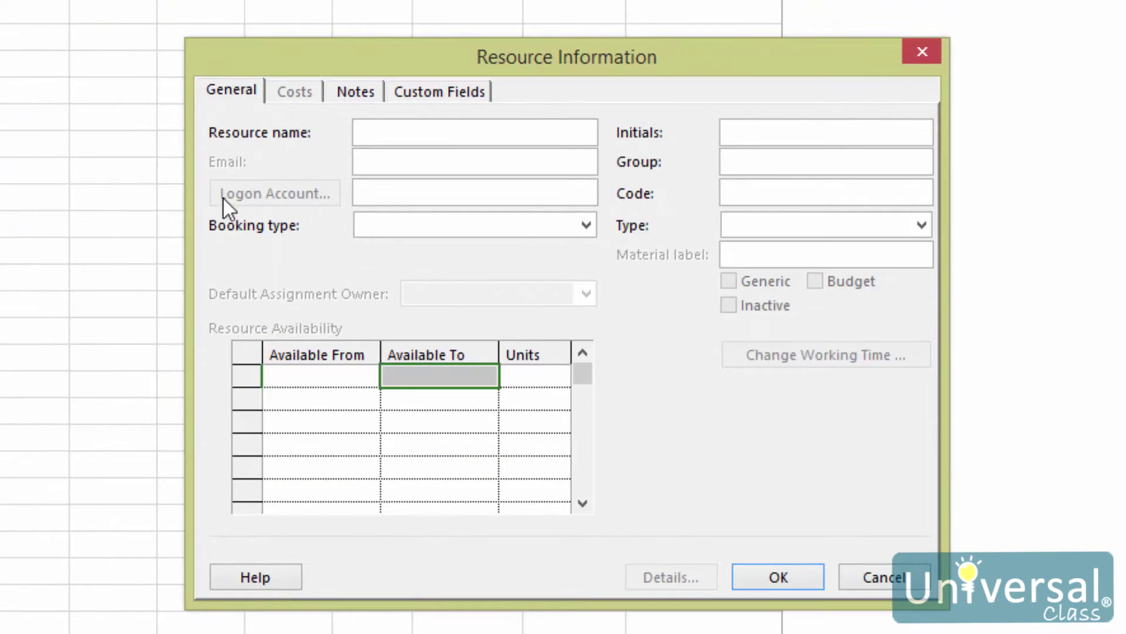
{"action": "left_click", "coordinate": [406, 131]}
{"action": "type", "text": "Writer"}
{"action": "left_click", "coordinate": [921, 227]}
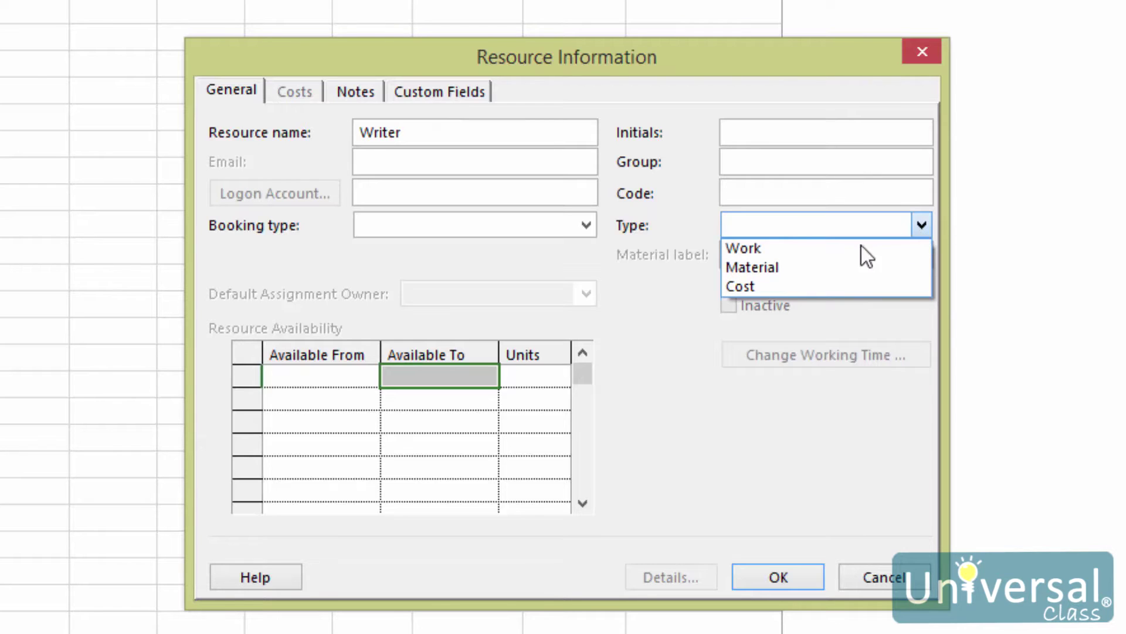
{"action": "left_click", "coordinate": [797, 249]}
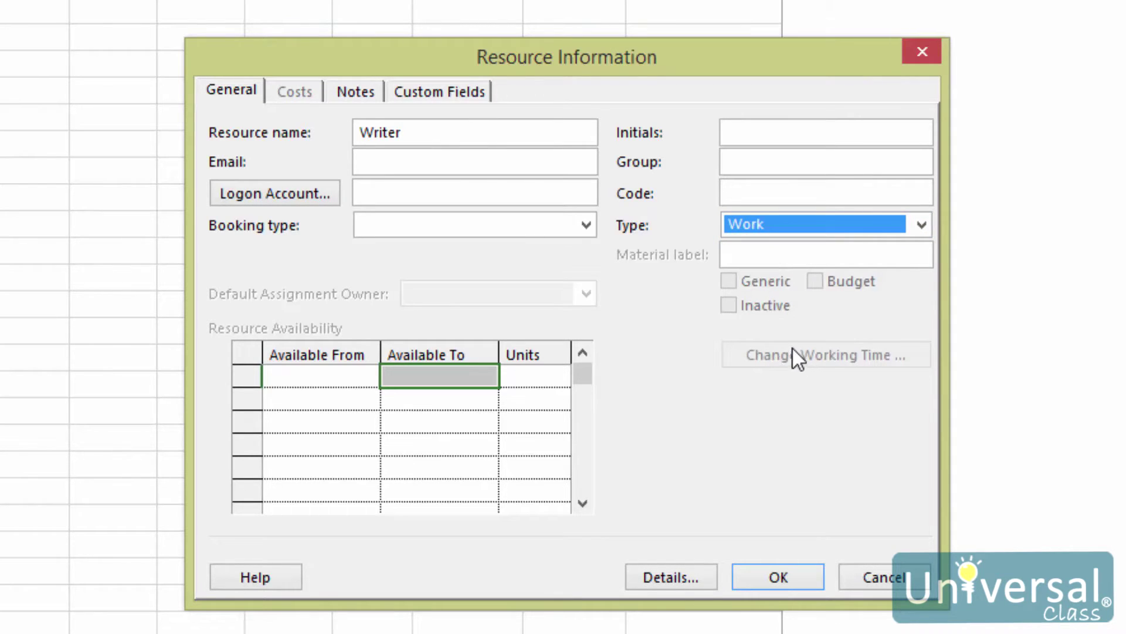
{"action": "left_click", "coordinate": [752, 129]}
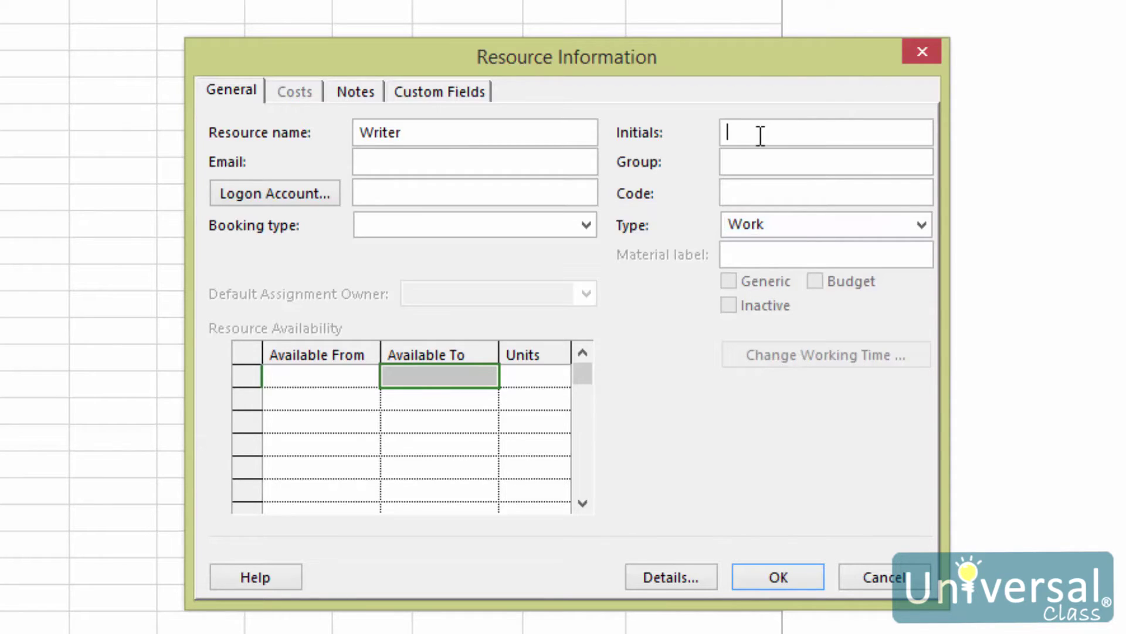
{"action": "type", "text": "wr"}
{"action": "left_click", "coordinate": [763, 167]}
{"action": "left_click", "coordinate": [797, 583]}
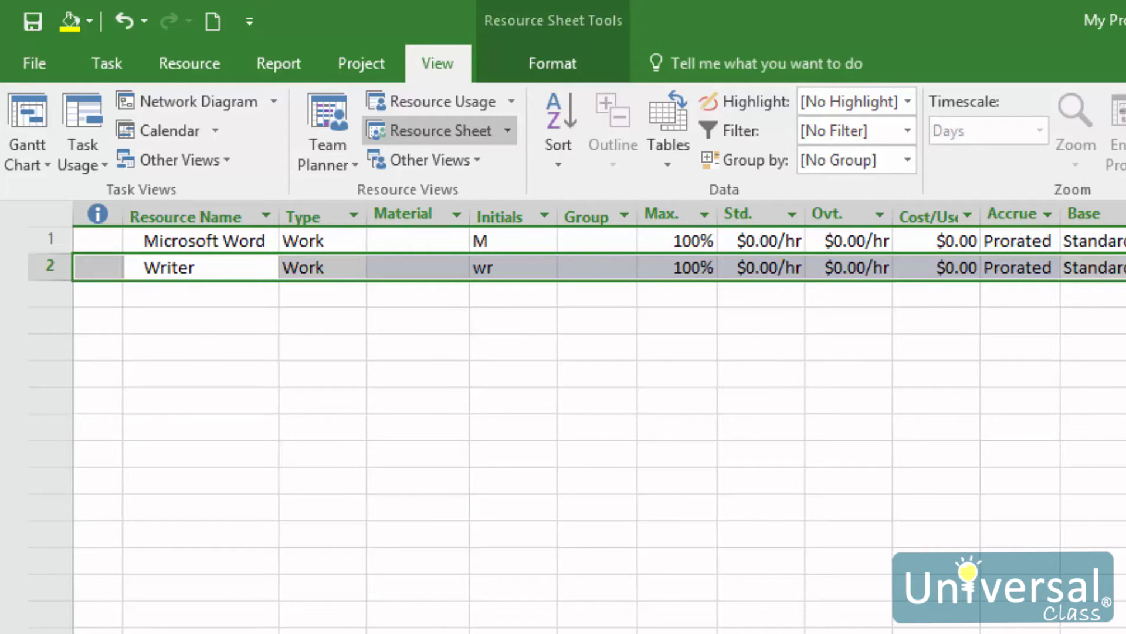
- Review the available resource types for the Writer resource without changing its type
{"action": "left_click", "coordinate": [346, 268]}
{"action": "left_click", "coordinate": [365, 264]}
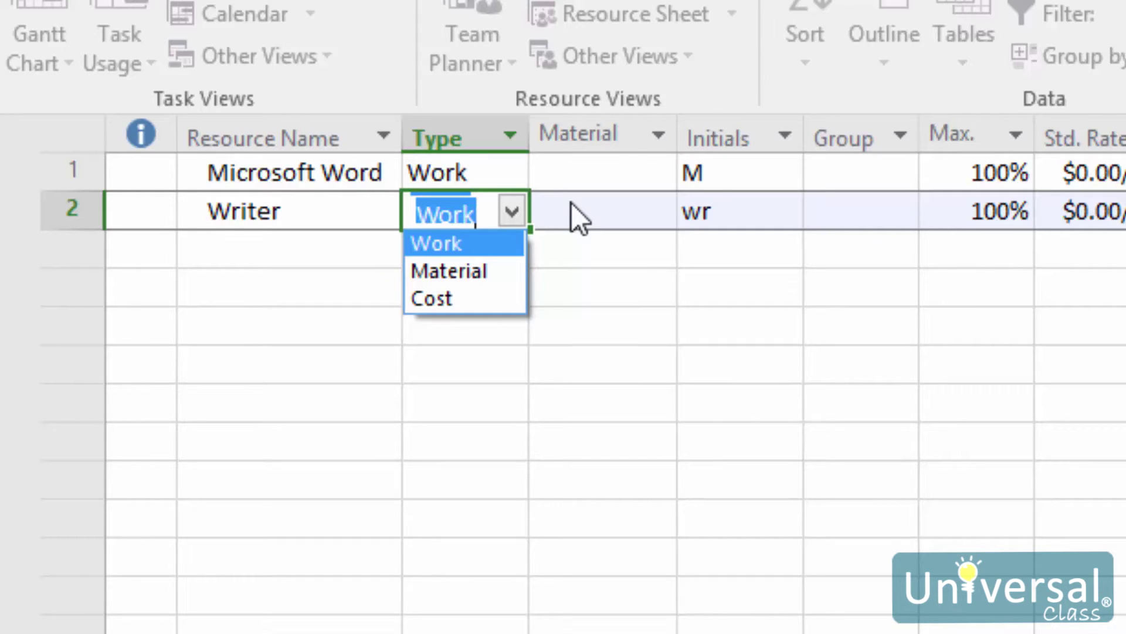
{"action": "key", "text": "Escape"}
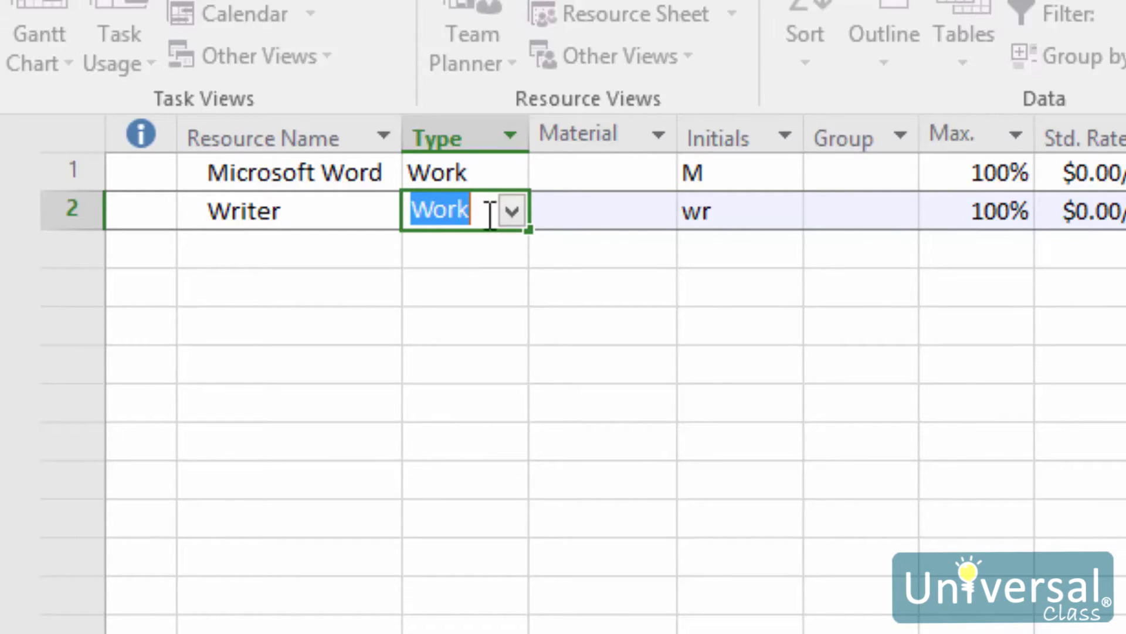
{"action": "left_click", "coordinate": [340, 213]}
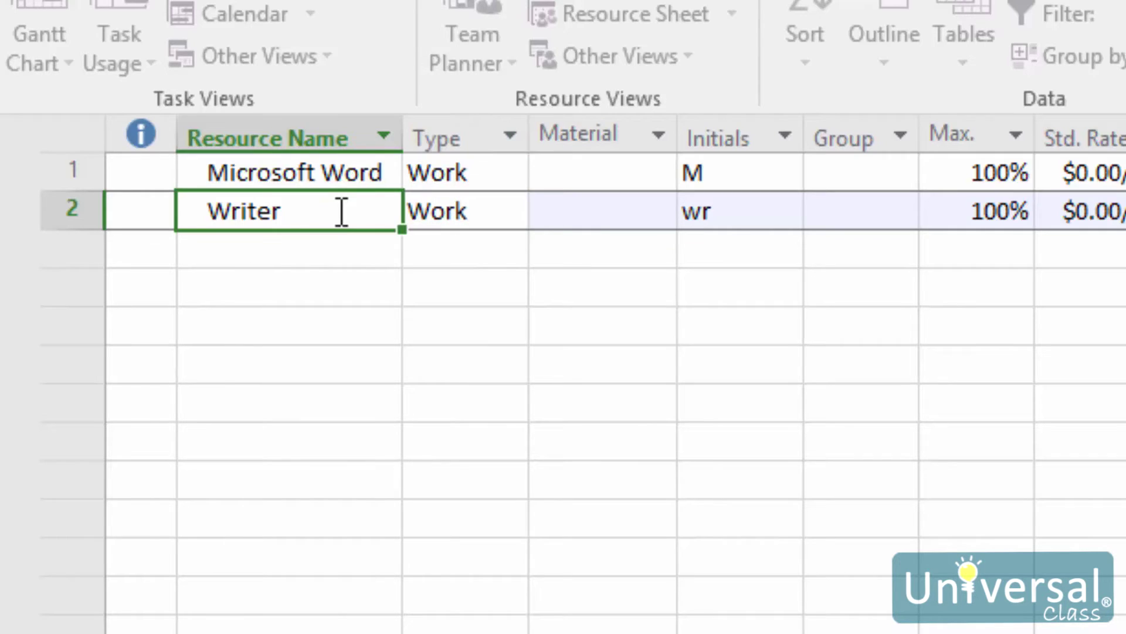
{"action": "left_click", "coordinate": [446, 220]}
{"action": "left_click", "coordinate": [509, 218]}
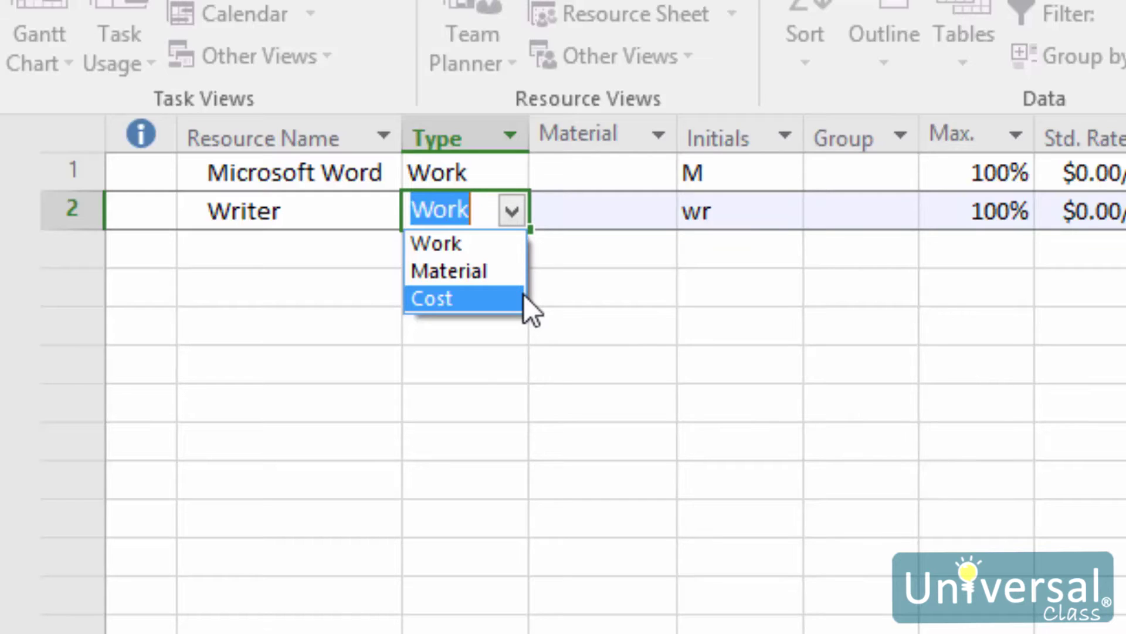
{"action": "left_click", "coordinate": [287, 249]}
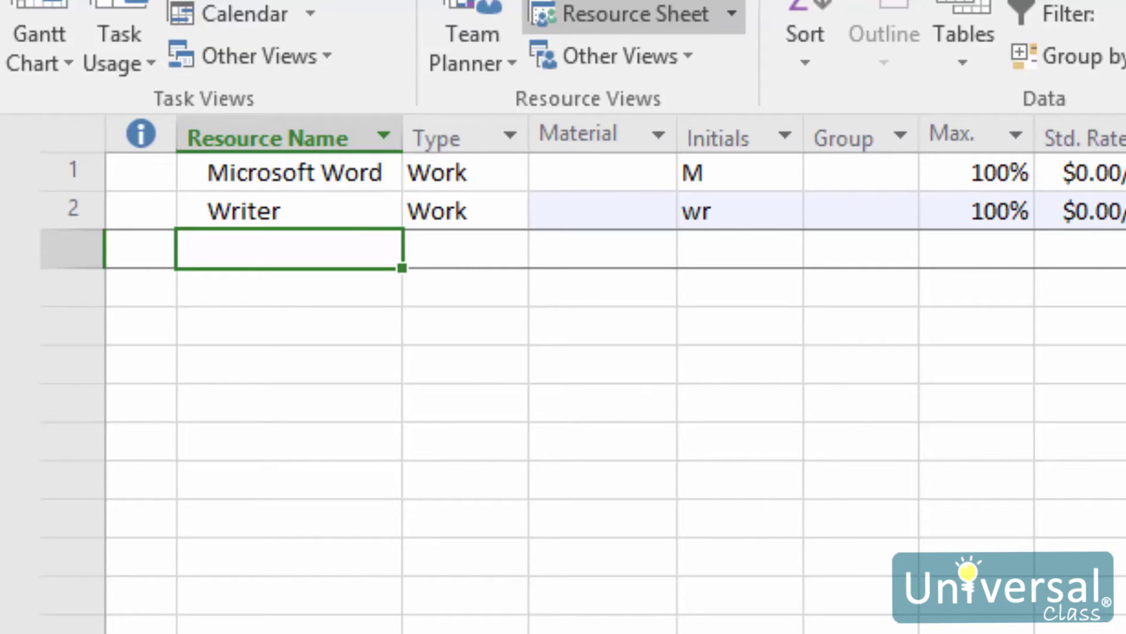
{"action": "left_click", "coordinate": [311, 211]}
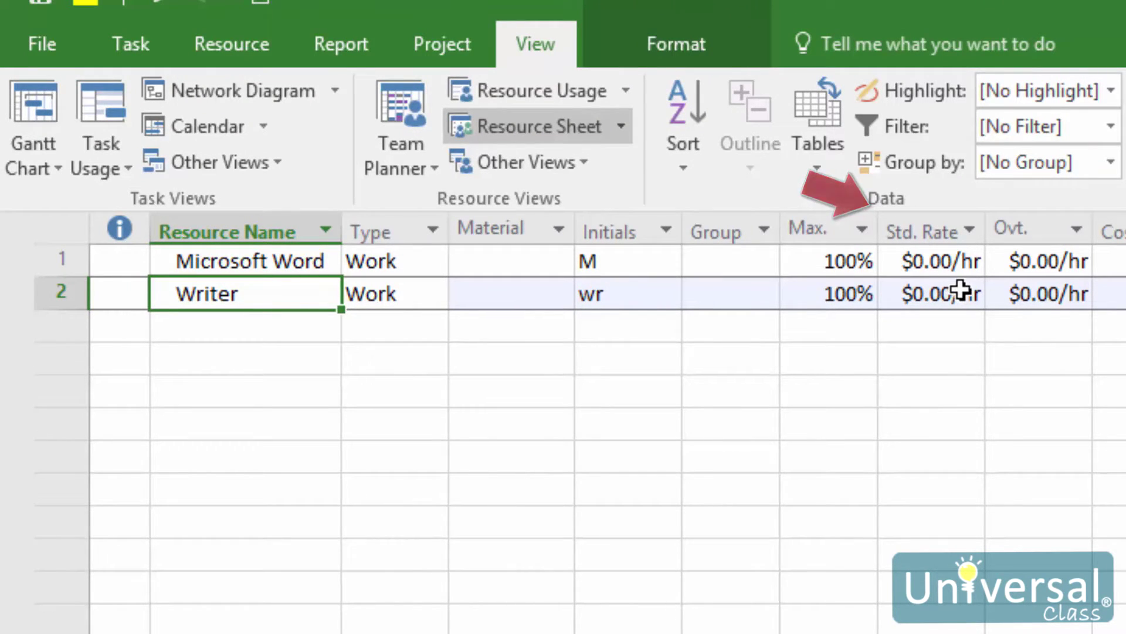
- Set the Writer resource's standard rate to $50.00/hr and its overtime rate to $100.00/hr
{"action": "left_click", "coordinate": [927, 290]}
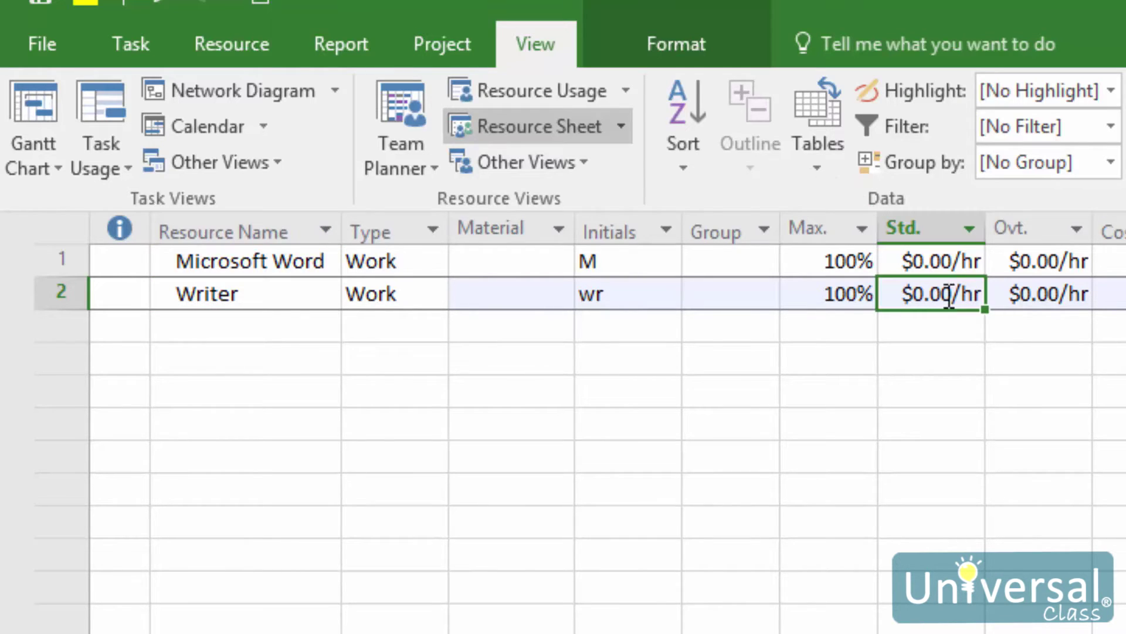
{"action": "left_click", "coordinate": [934, 294]}
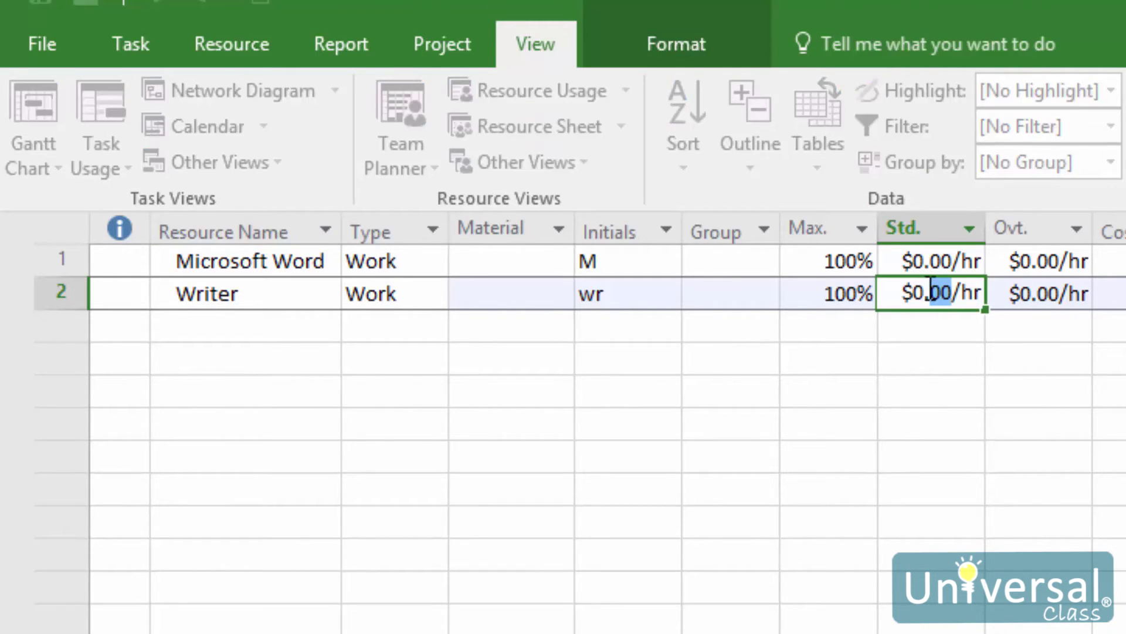
{"action": "key", "text": "BackSpace"}
{"action": "type", "text": "50"}
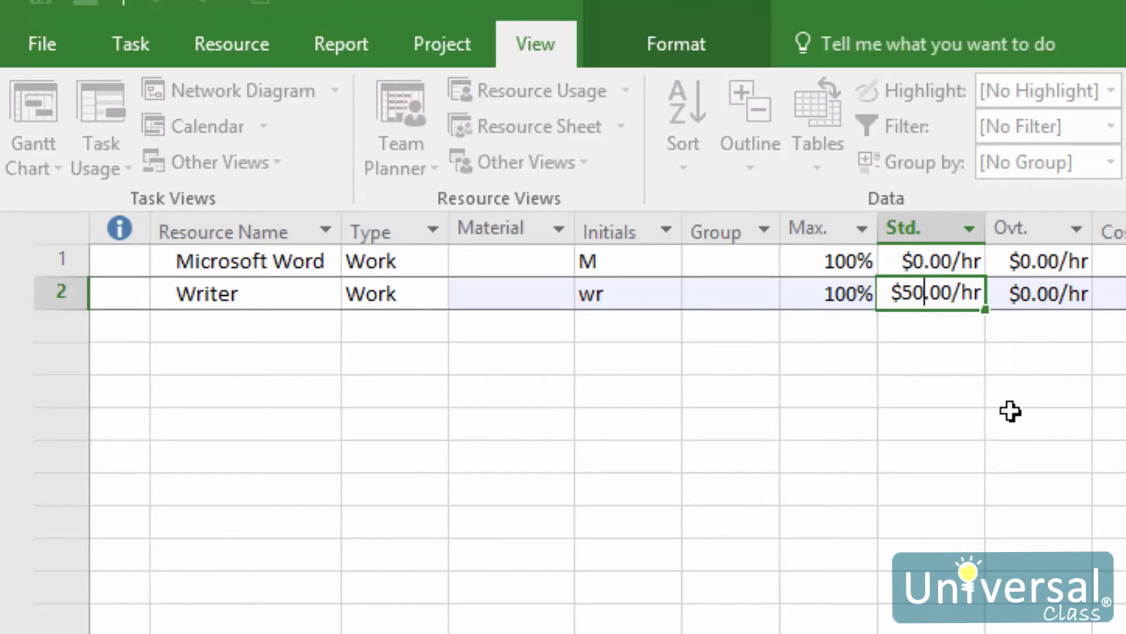
{"action": "key", "text": "Tab"}
{"action": "type", "text": "100"}
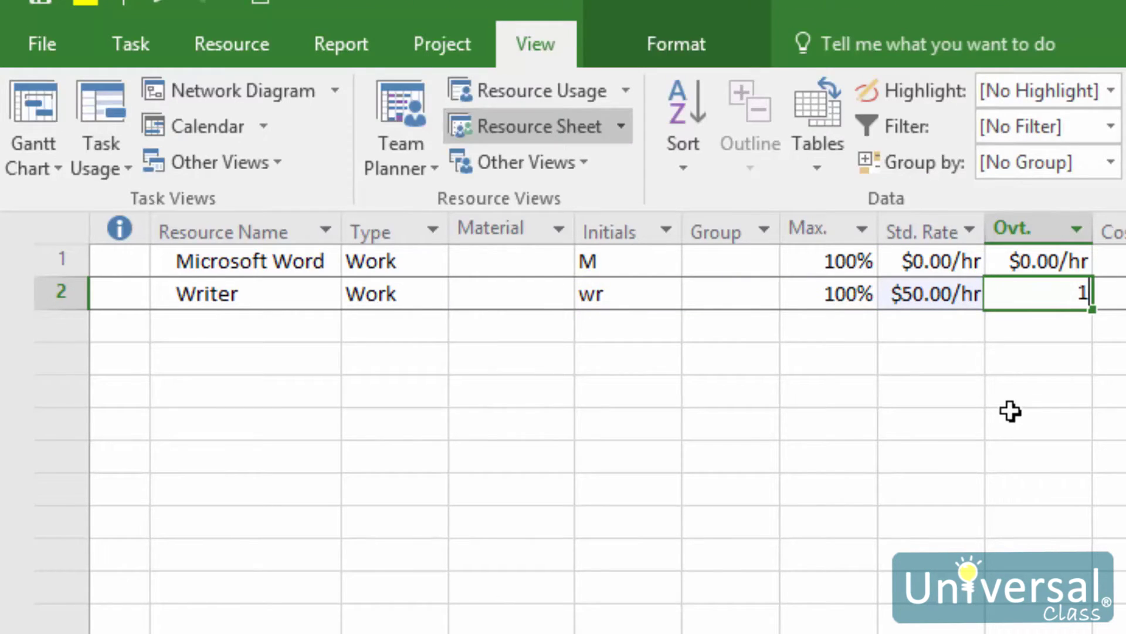
{"action": "key", "text": "Return"}
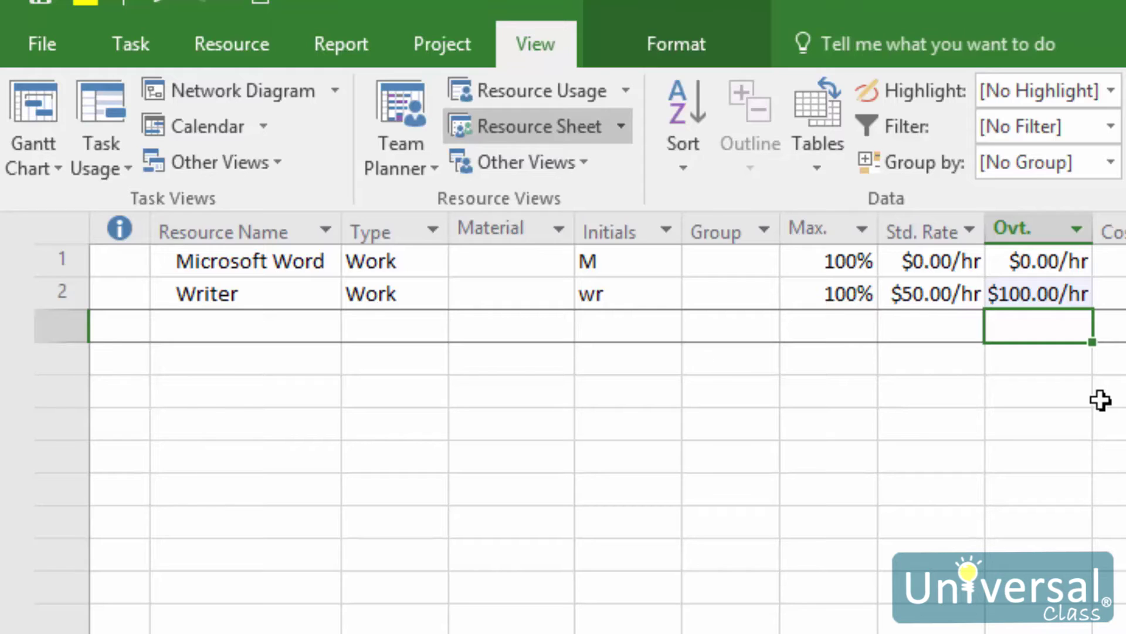
- In the Writer resource's cost rate table A, add a second row with the effective date Mon 5/23/16
{"action": "left_click", "coordinate": [242, 296]}
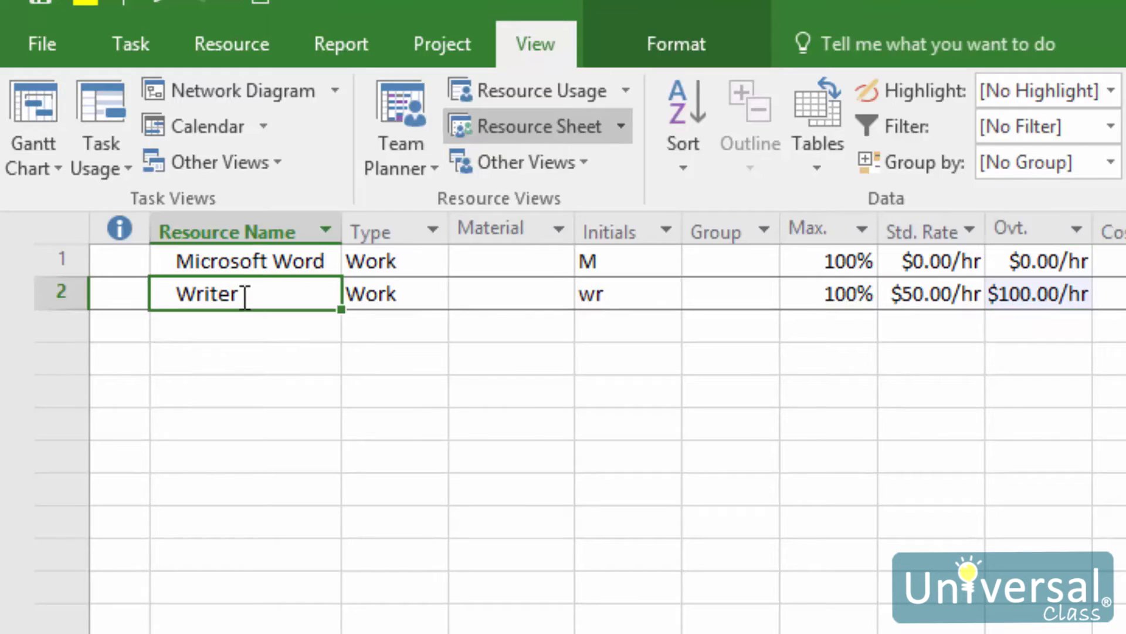
{"action": "double_click", "coordinate": [242, 296]}
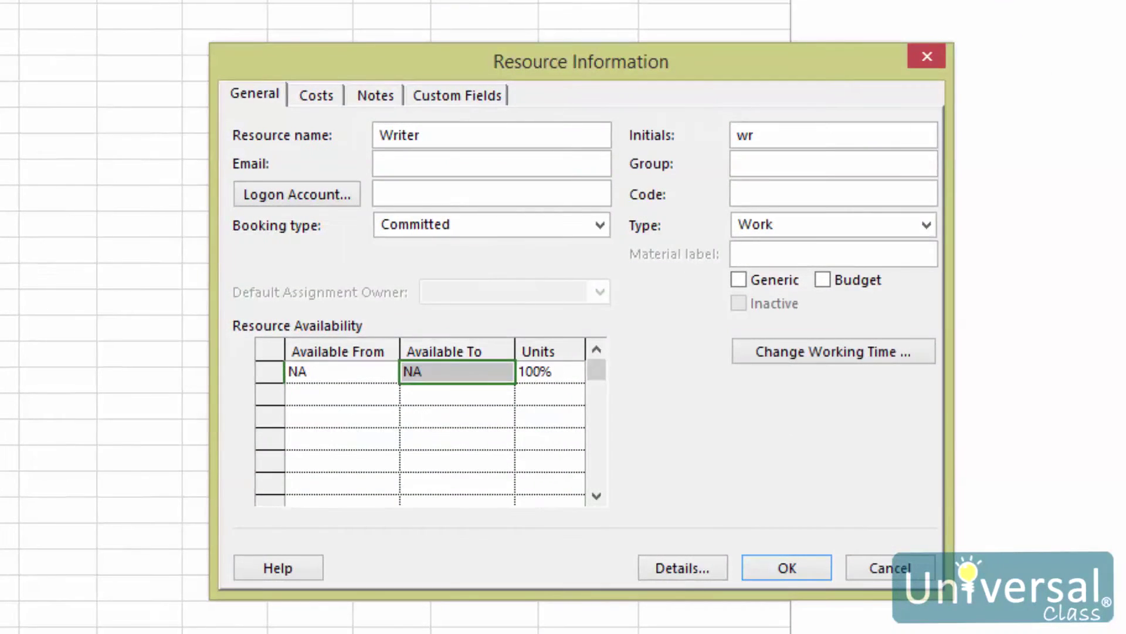
{"action": "left_click", "coordinate": [311, 96]}
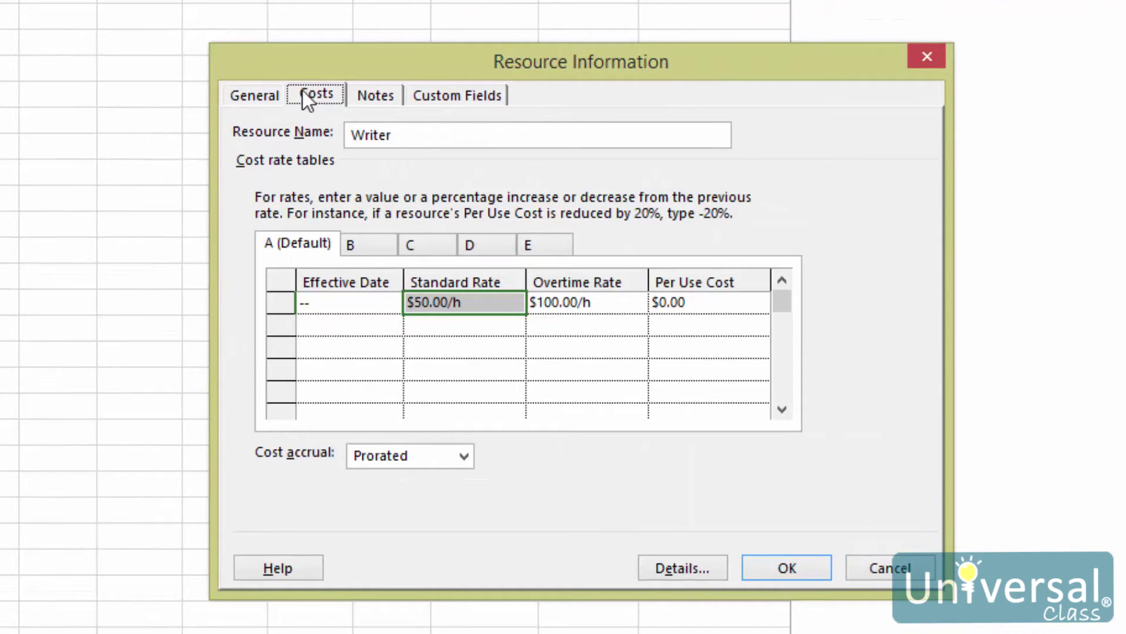
{"action": "left_click", "coordinate": [285, 246]}
{"action": "left_click", "coordinate": [390, 322]}
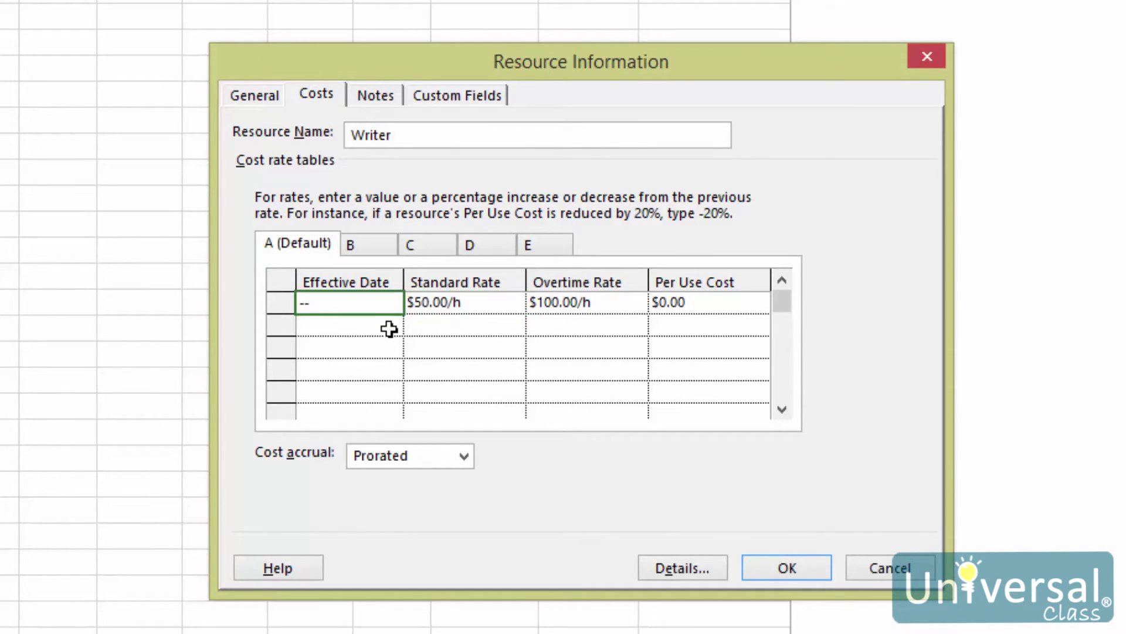
{"action": "left_click", "coordinate": [391, 326]}
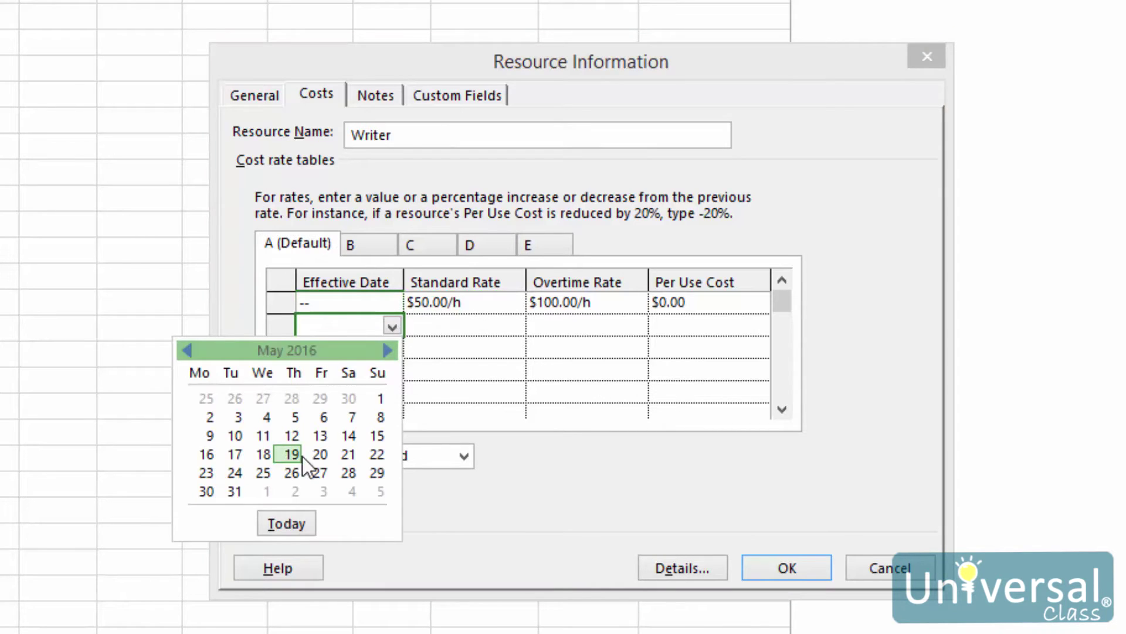
{"action": "left_click", "coordinate": [205, 473]}
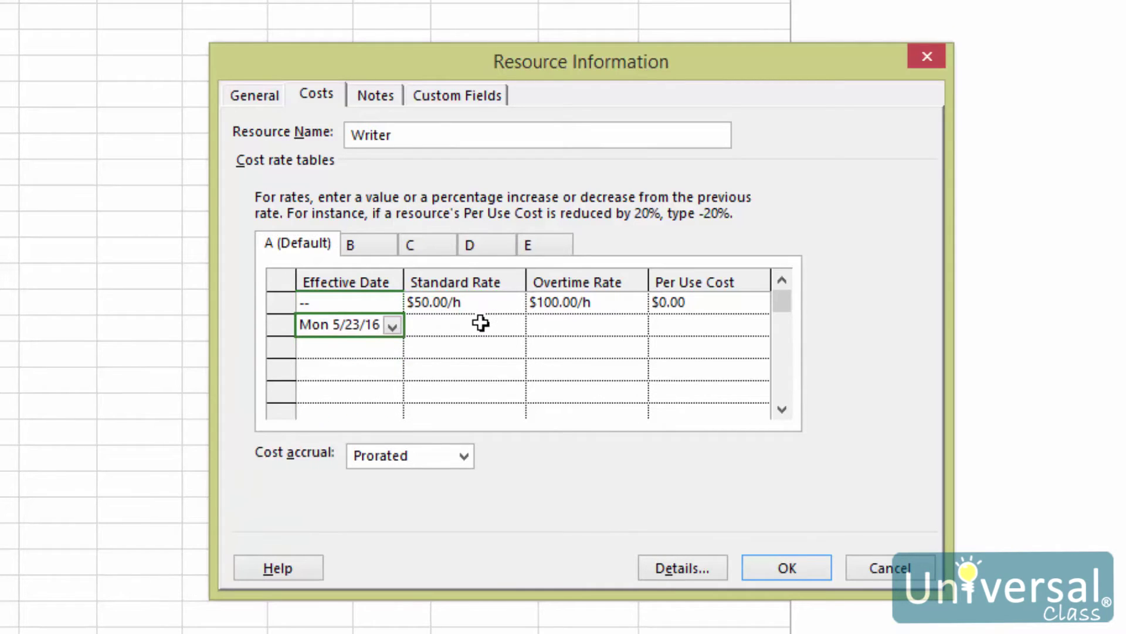
- Set the standard rate in the 5/23/16 row of the Writer's cost rate table to $80.00/h
{"action": "left_click", "coordinate": [480, 323]}
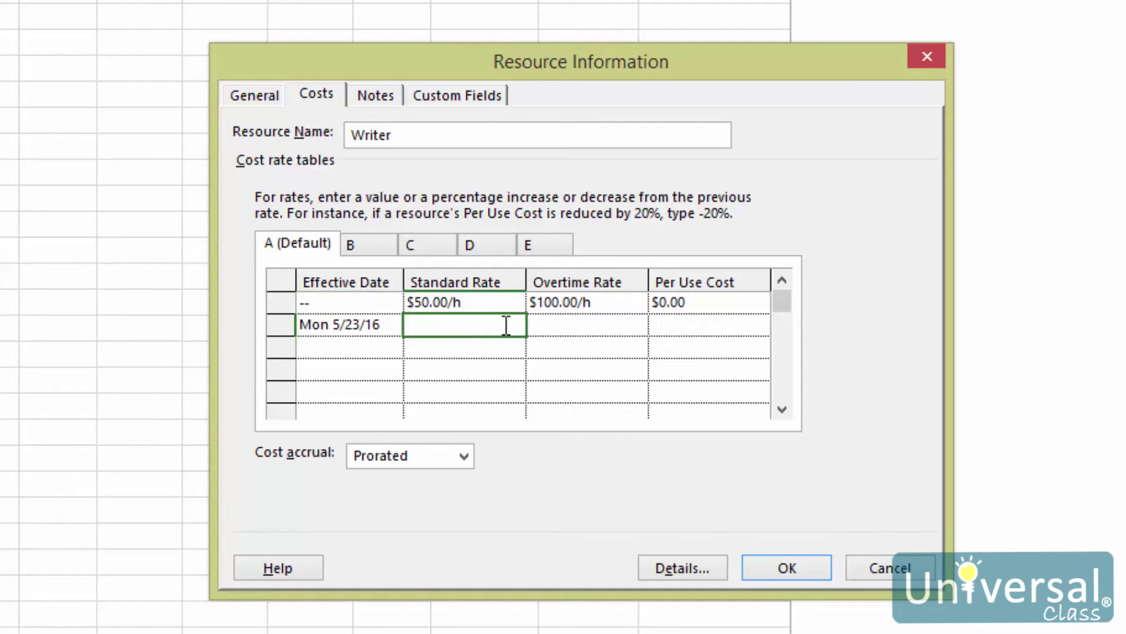
{"action": "type", "text": "120"}
{"action": "key", "text": "BackSpace"}
{"action": "key", "text": "BackSpace"}
{"action": "key", "text": "BackSpace"}
{"action": "type", "text": "80"}
{"action": "key", "text": "Return"}
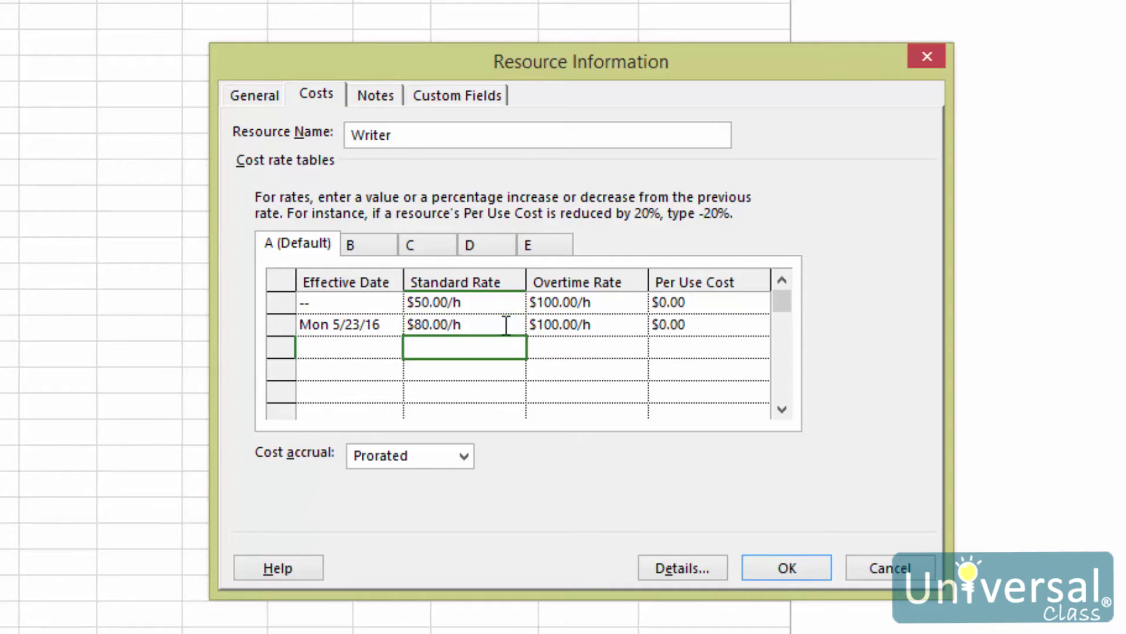
- Set the overtime rate in the 5/23/16 row to $120.00/h and accept the Writer's resource information
{"action": "left_click", "coordinate": [611, 326]}
{"action": "type", "text": "120"}
{"action": "key", "text": "Escape"}
{"action": "type", "text": "120"}
{"action": "key", "text": "Return"}
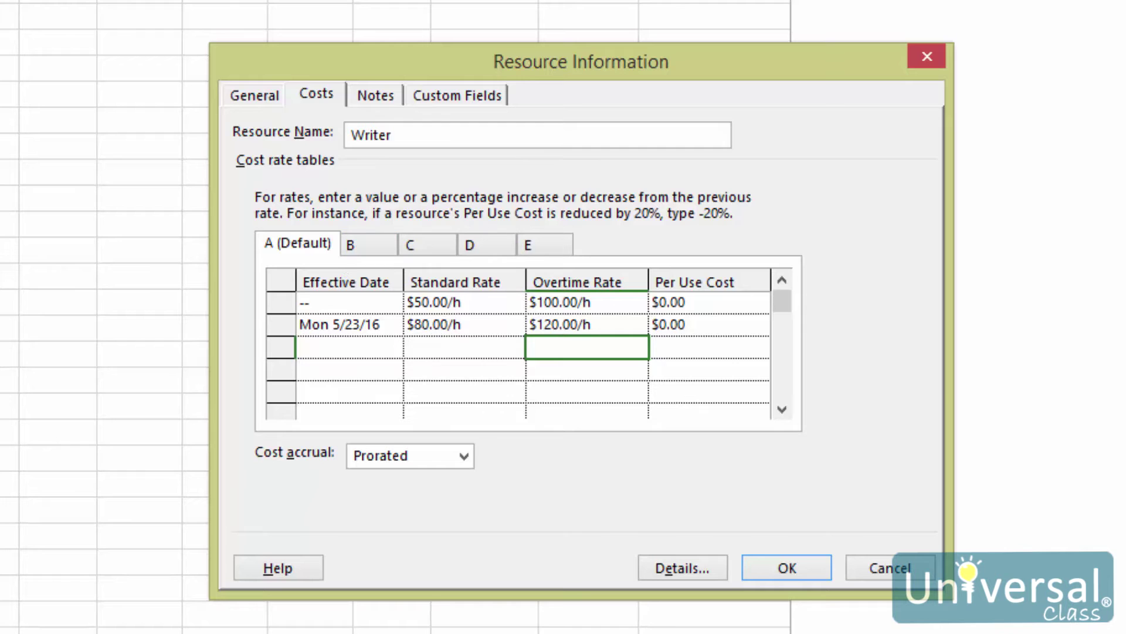
{"action": "key", "text": "shift+Tab"}
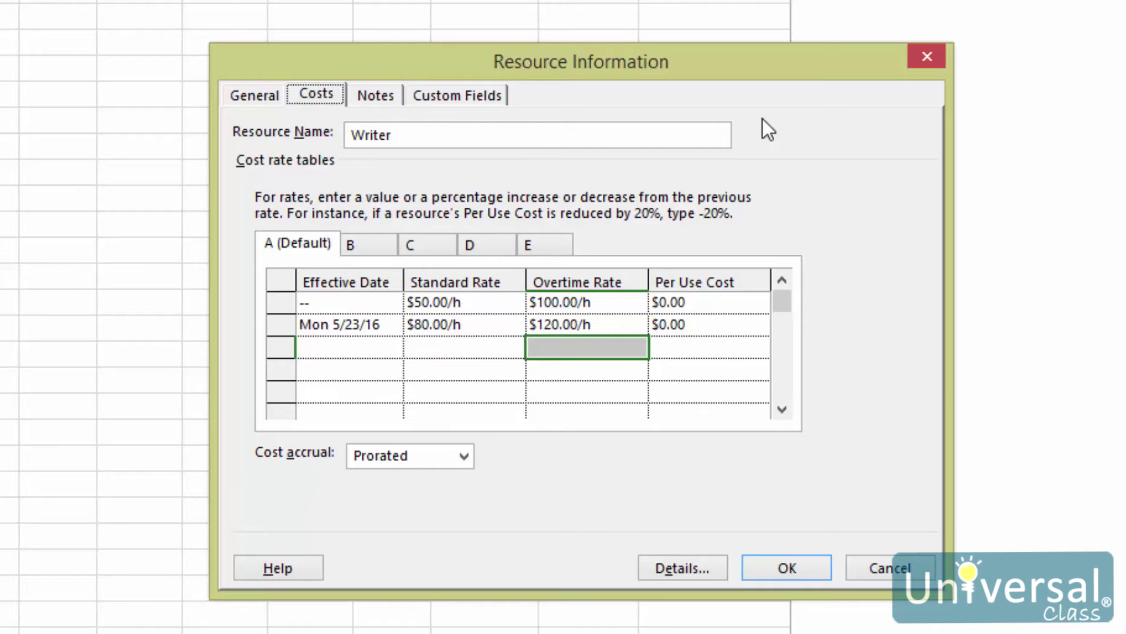
{"action": "left_click", "coordinate": [817, 570]}
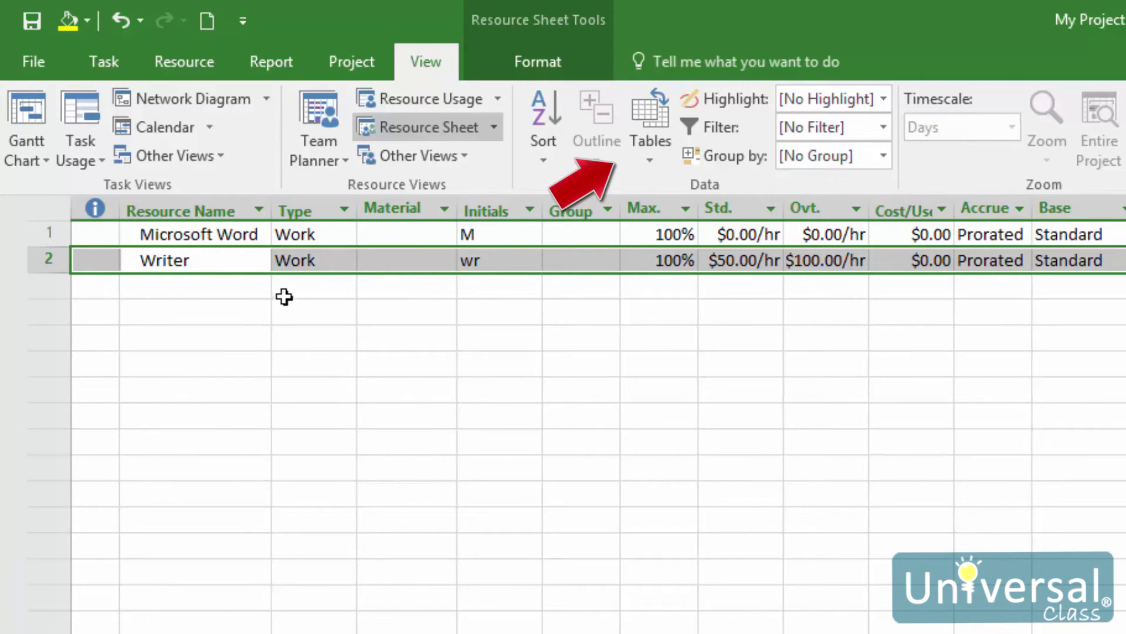
- Apply the Entry table to the resource sheet and set the Writer's cost per use to $10.00
{"action": "left_click", "coordinate": [656, 164]}
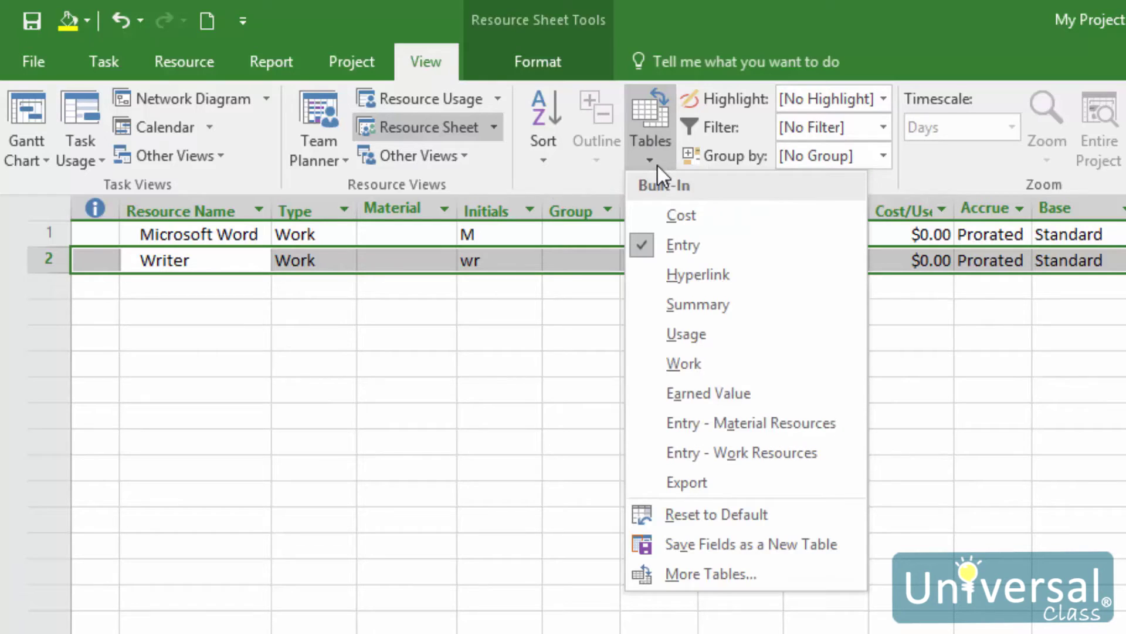
{"action": "left_click", "coordinate": [692, 244]}
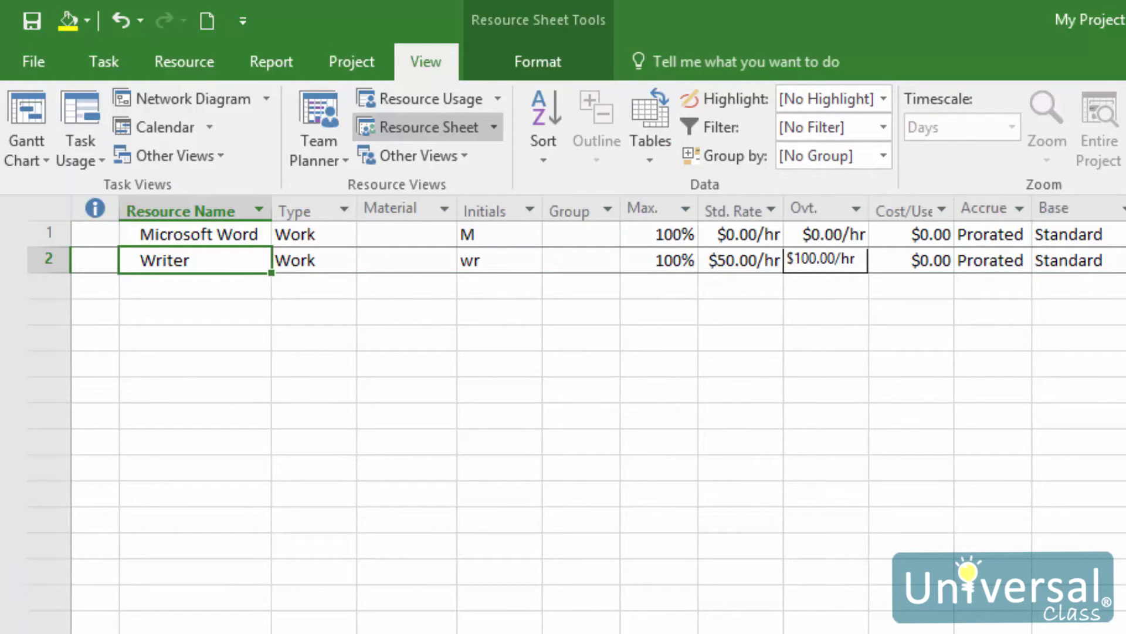
{"action": "left_click", "coordinate": [890, 258]}
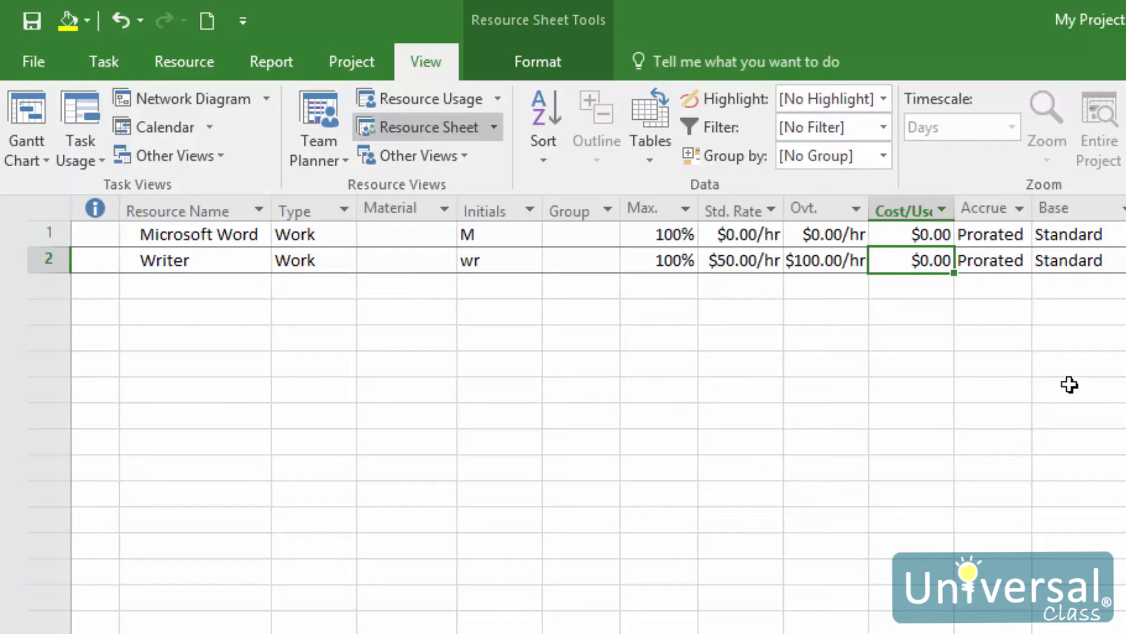
{"action": "type", "text": "10"}
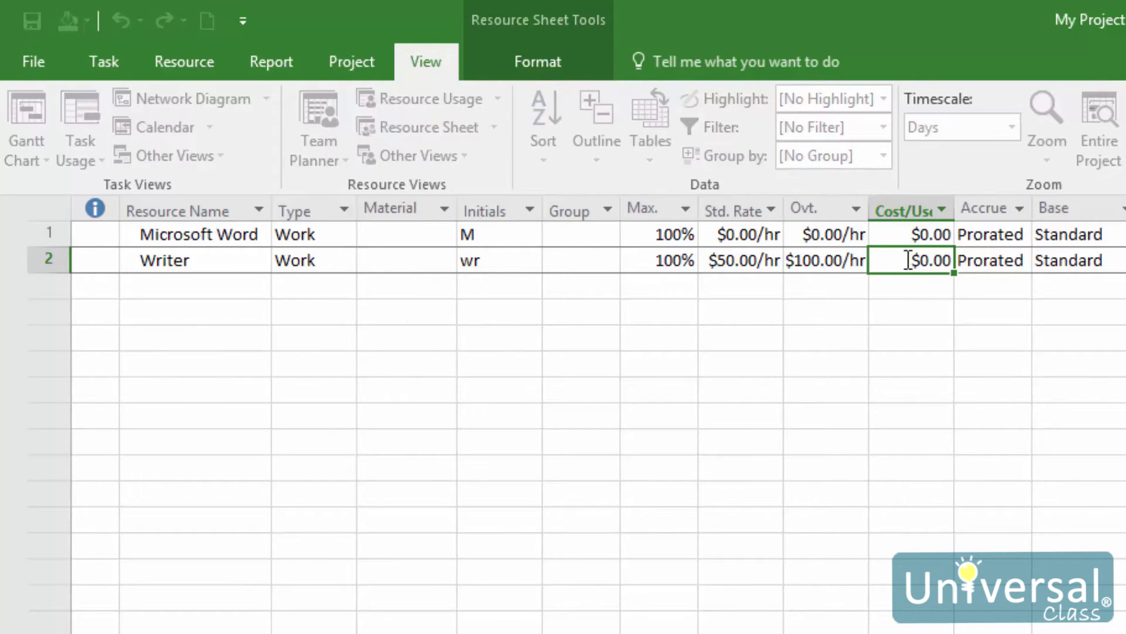
{"action": "key", "text": "Return"}
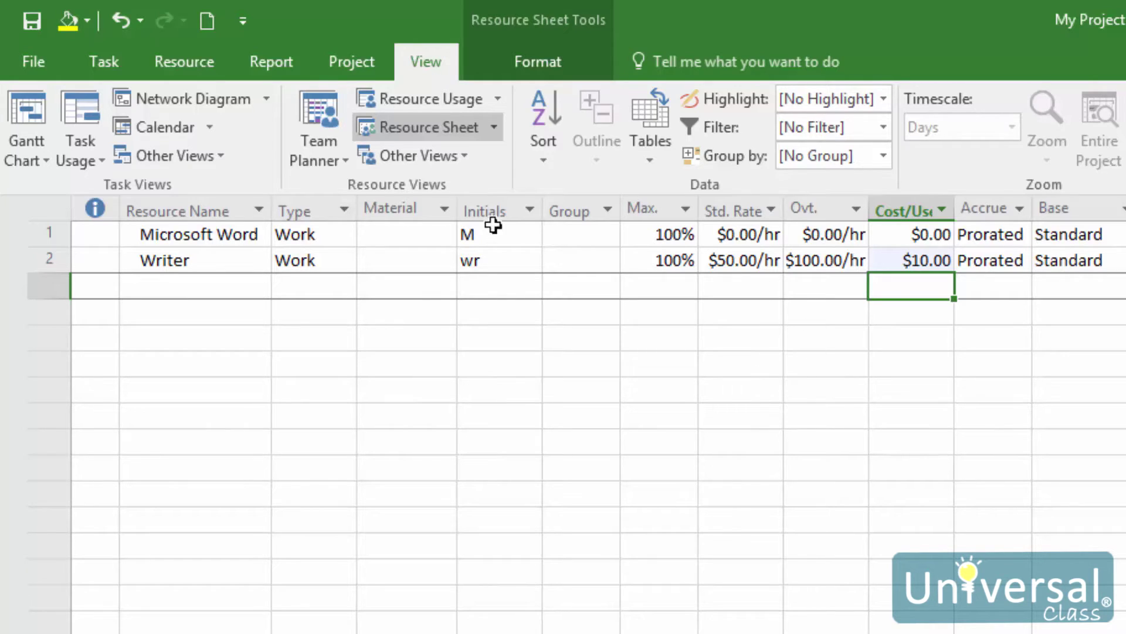
- Apply the Entry table to the resource sheet and change the Microsoft Word resource's type to Material
{"action": "left_click", "coordinate": [194, 289]}
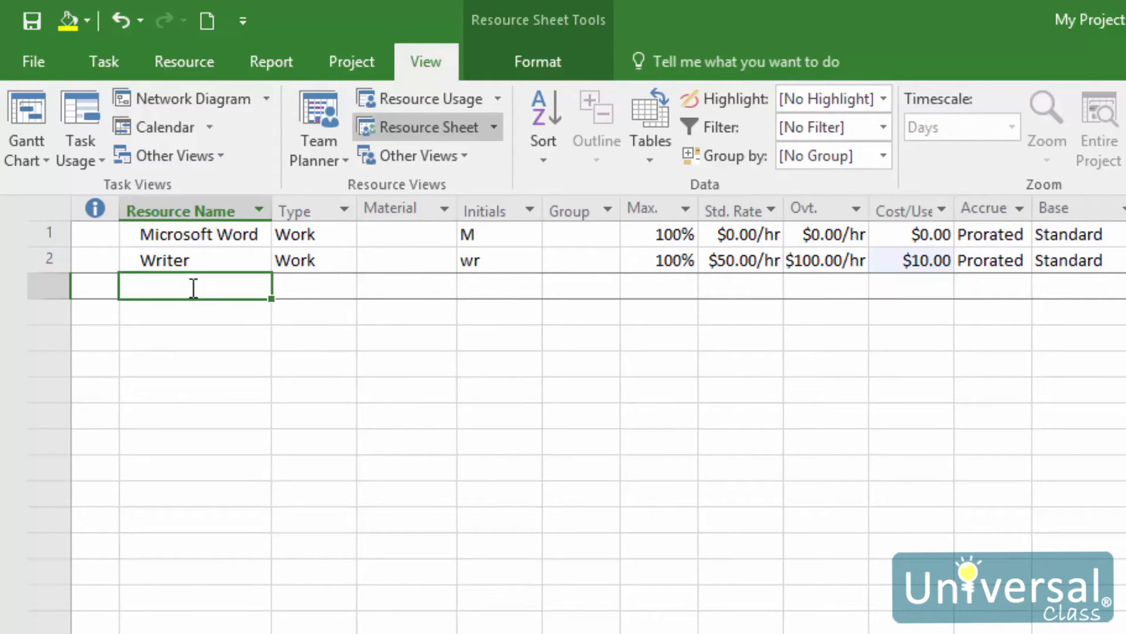
{"action": "left_click", "coordinate": [207, 237]}
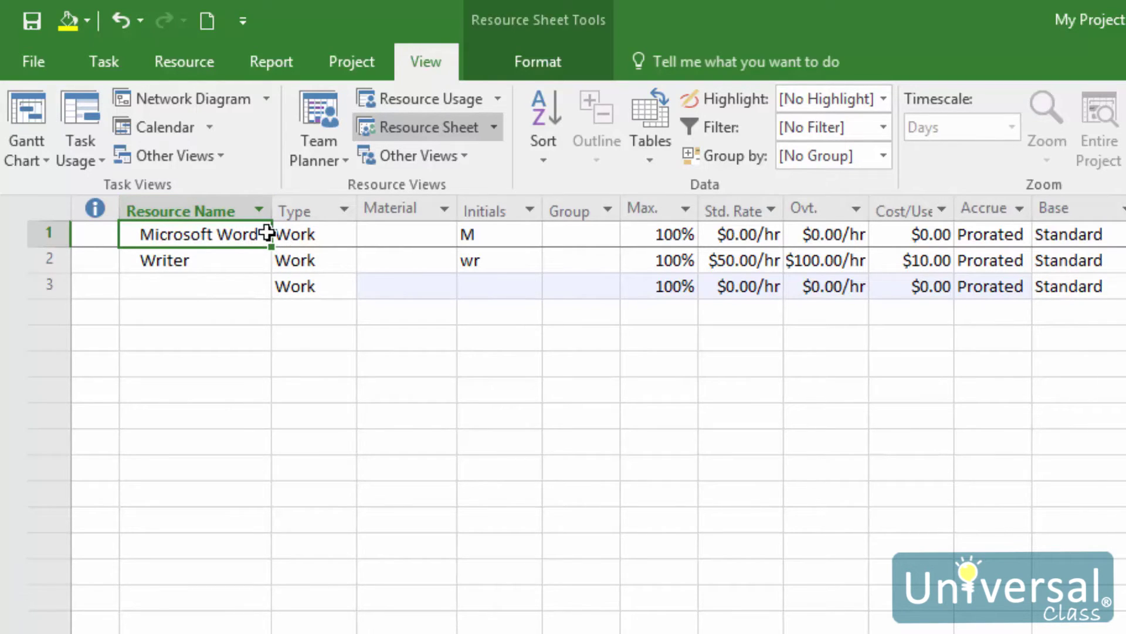
{"action": "left_click", "coordinate": [651, 156]}
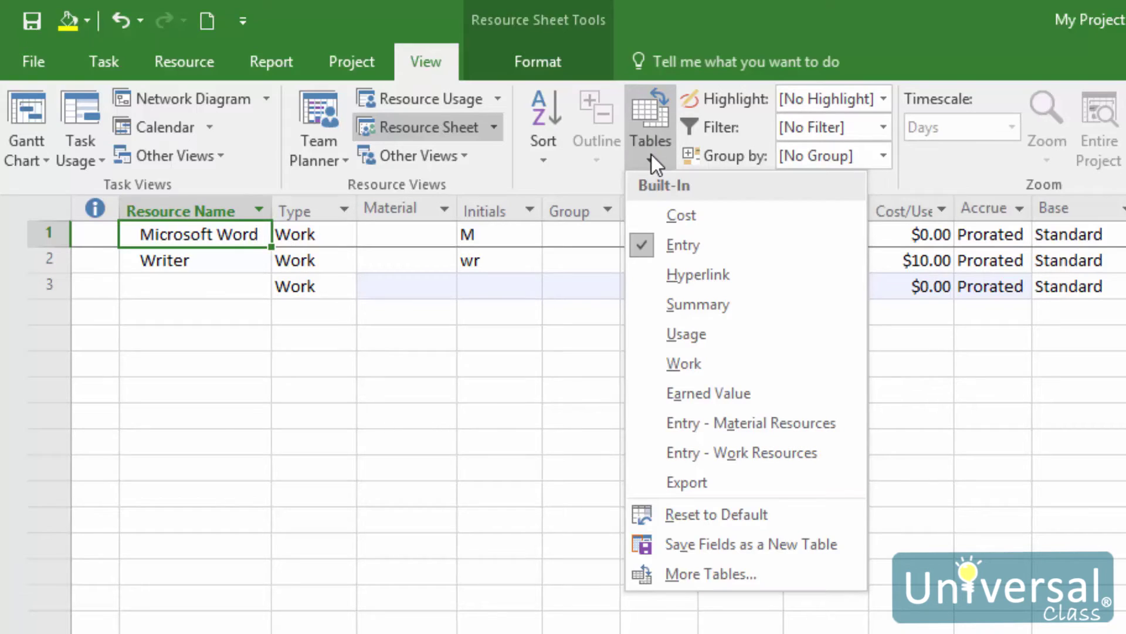
{"action": "left_click", "coordinate": [691, 252]}
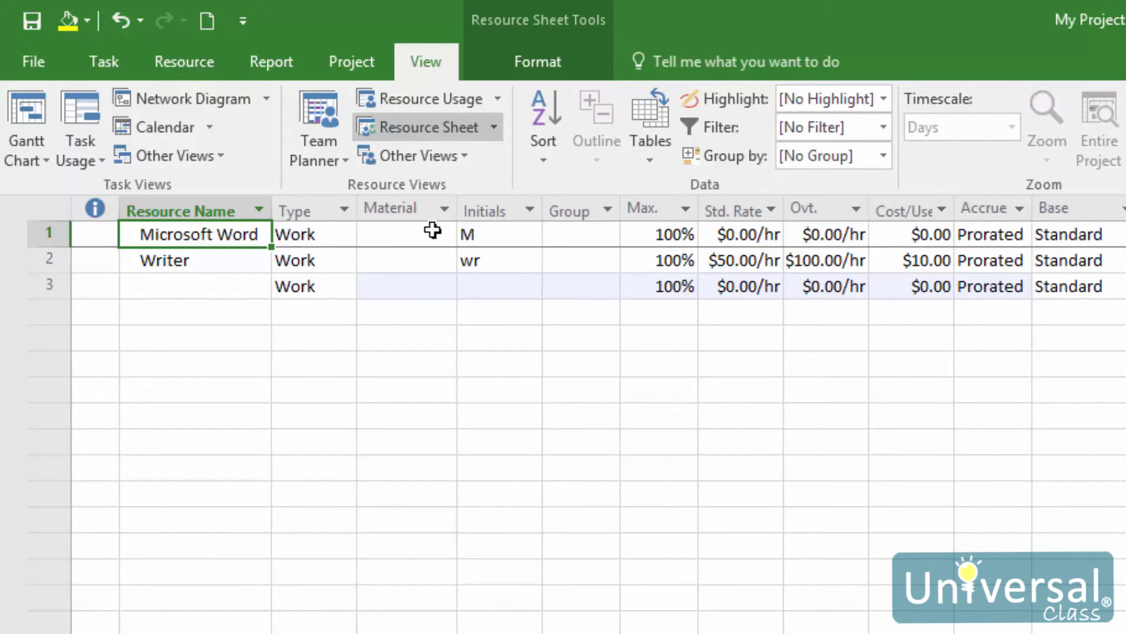
{"action": "left_click", "coordinate": [314, 235]}
{"action": "left_click", "coordinate": [346, 233]}
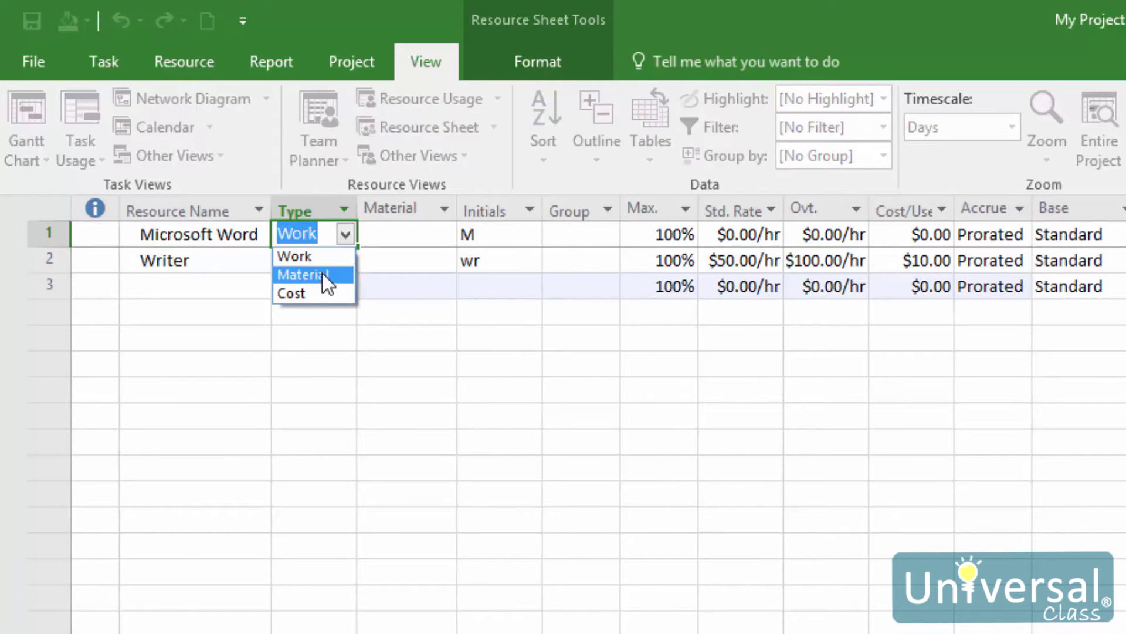
{"action": "left_click", "coordinate": [322, 276]}
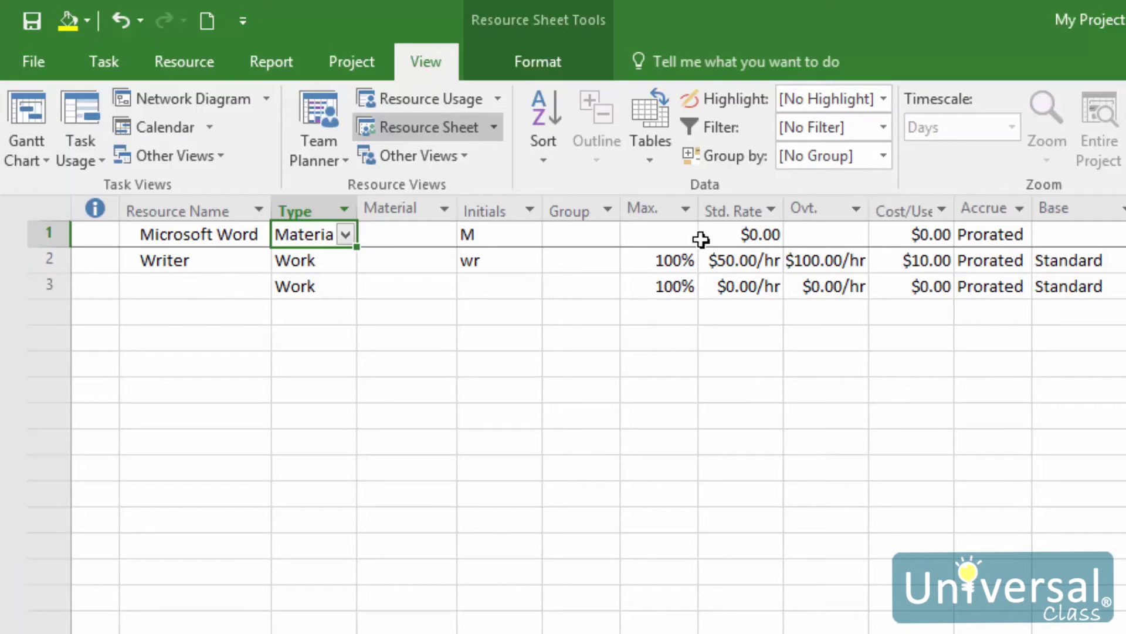
- Set the standard rate of the Microsoft Word material resource to $20.00
{"action": "left_click", "coordinate": [740, 235]}
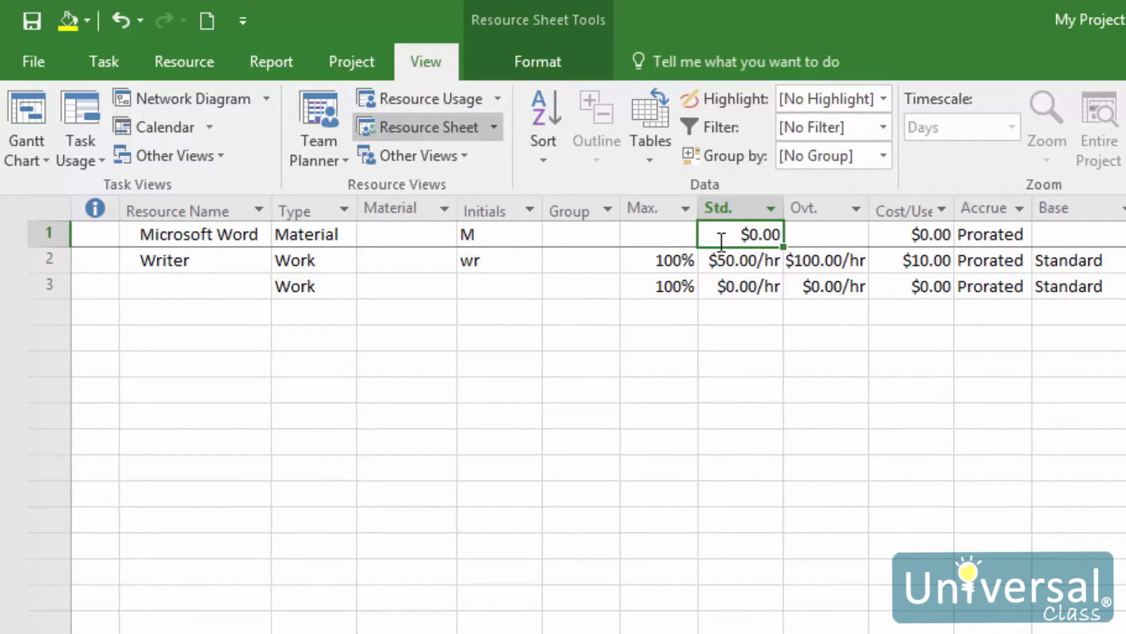
{"action": "type", "text": "20"}
{"action": "key", "text": "Return"}
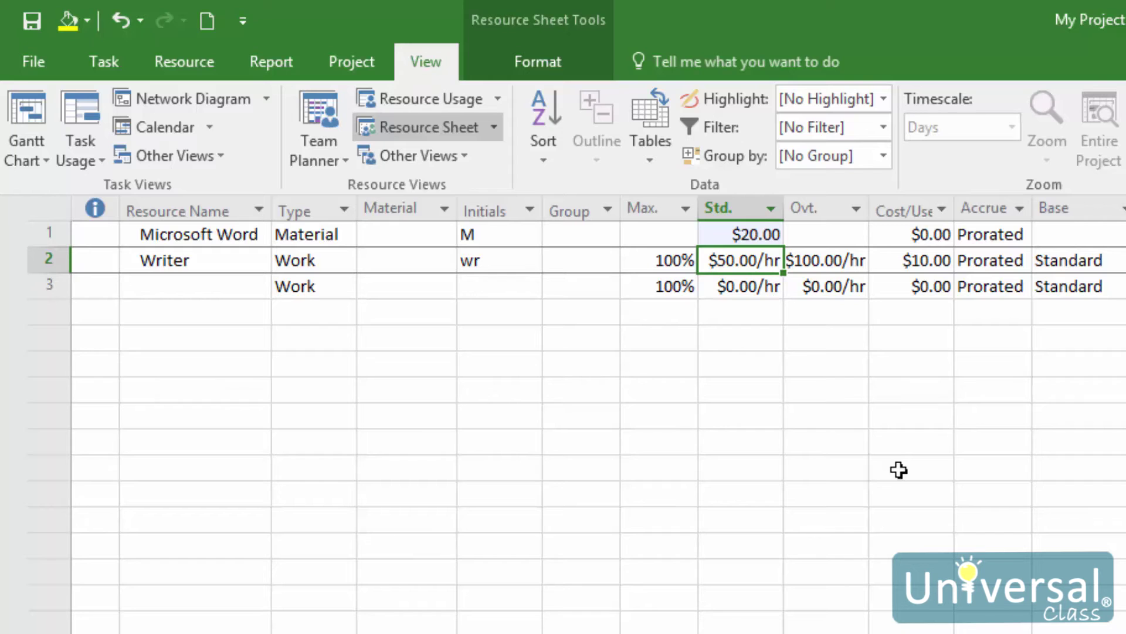
- Switch to the Gantt Chart view and apply the Cost table to it
{"action": "left_click", "coordinate": [26, 107]}
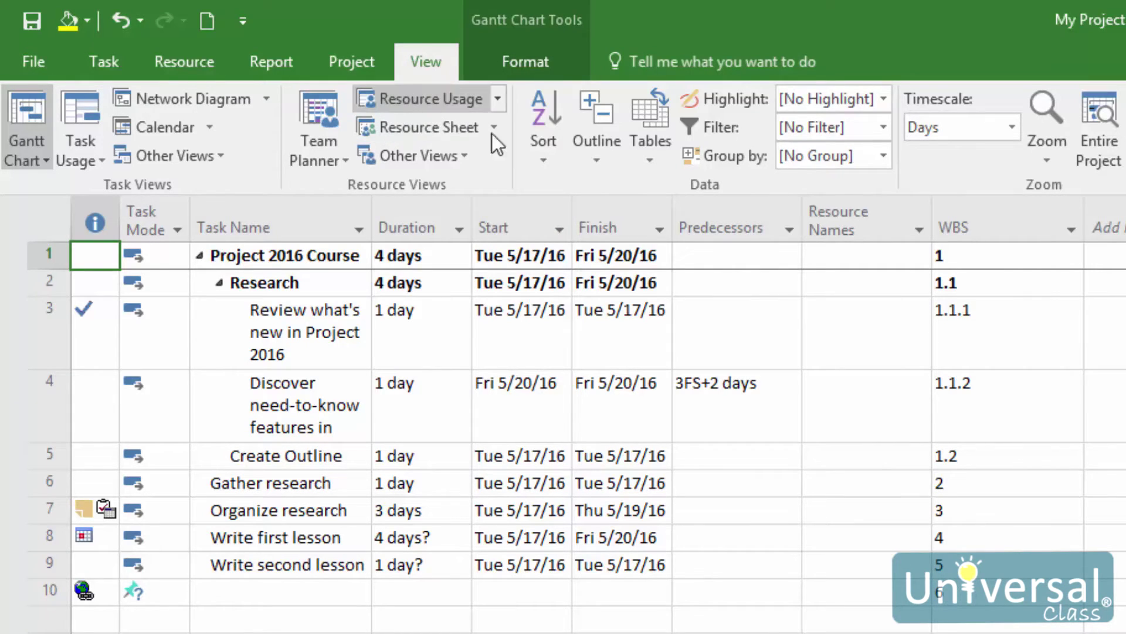
{"action": "left_click", "coordinate": [647, 153]}
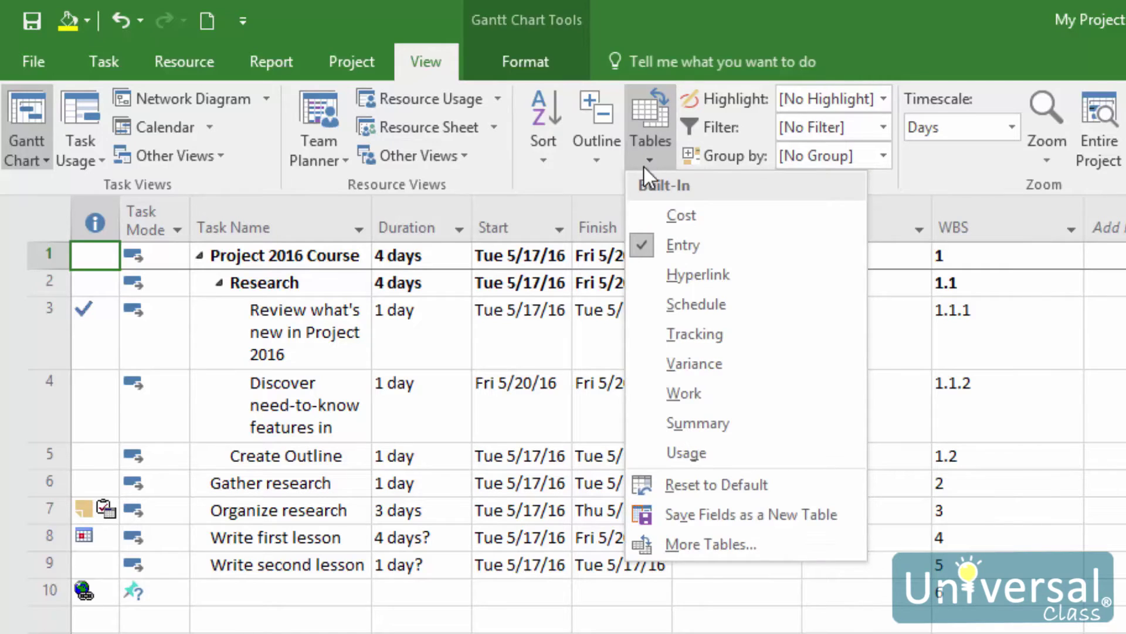
{"action": "left_click", "coordinate": [656, 217]}
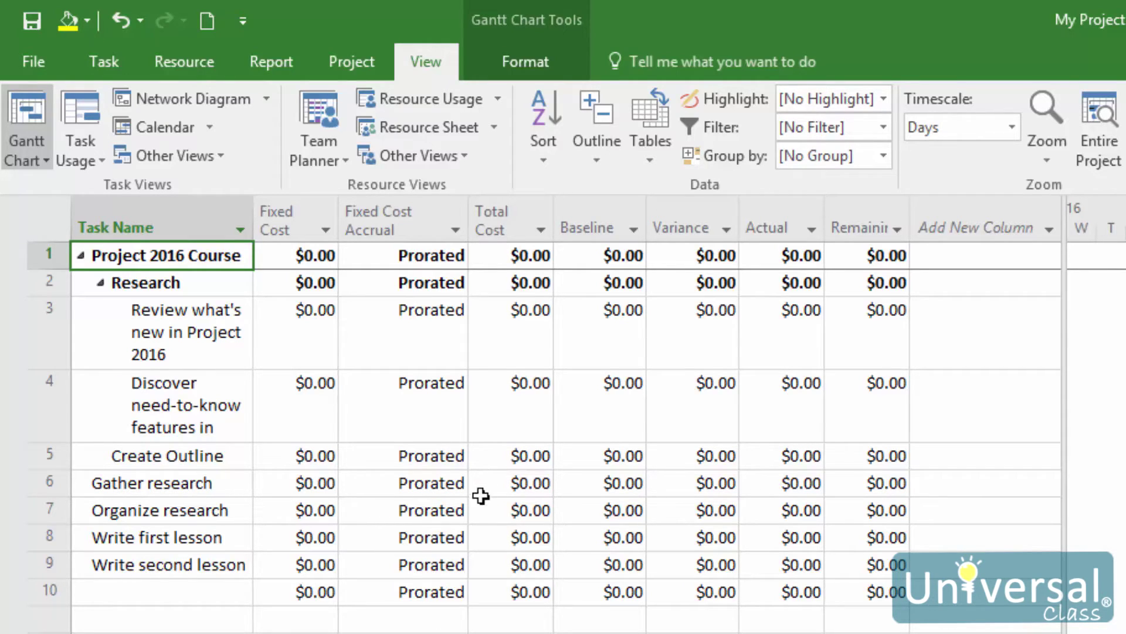
- Set the fixed cost of the Organize research task to $50.00
{"action": "left_click", "coordinate": [294, 511]}
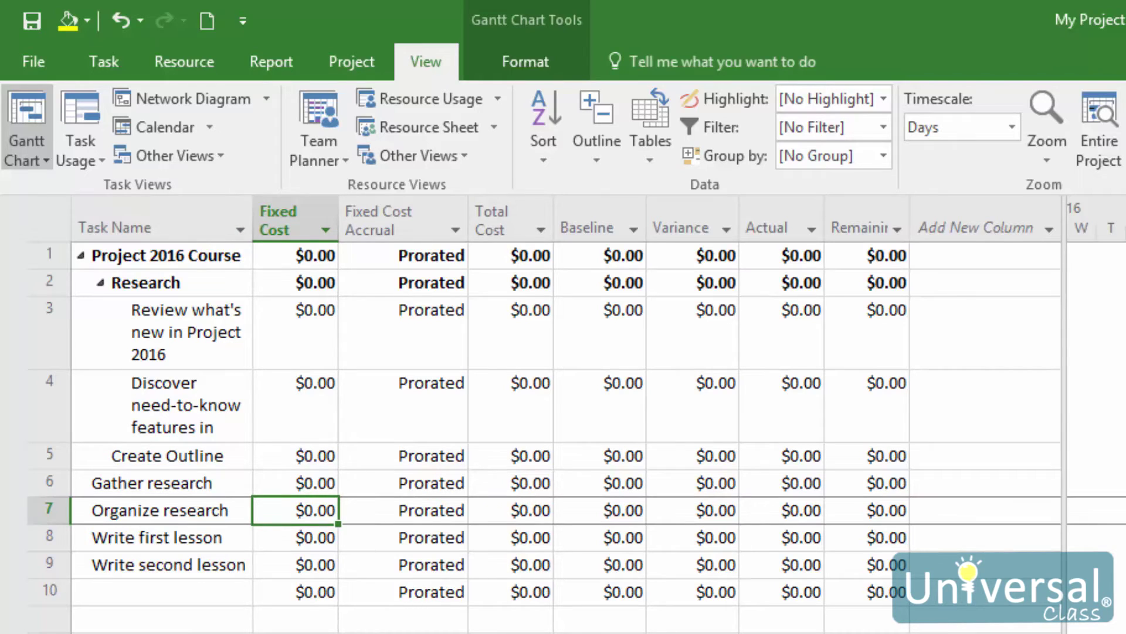
{"action": "left_click", "coordinate": [308, 521]}
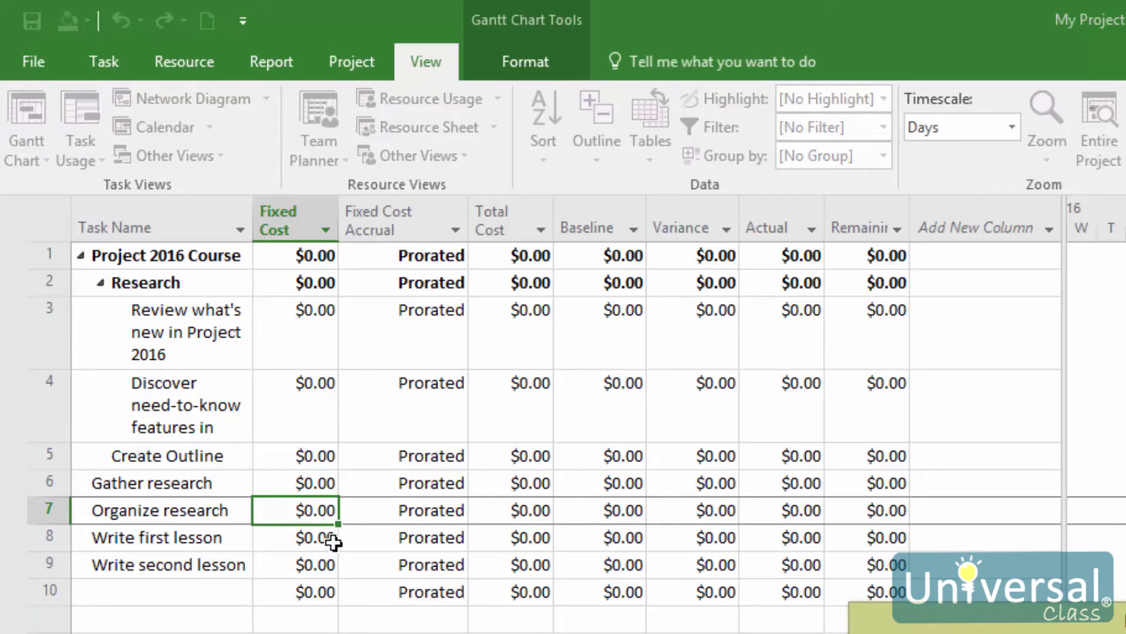
{"action": "type", "text": "50"}
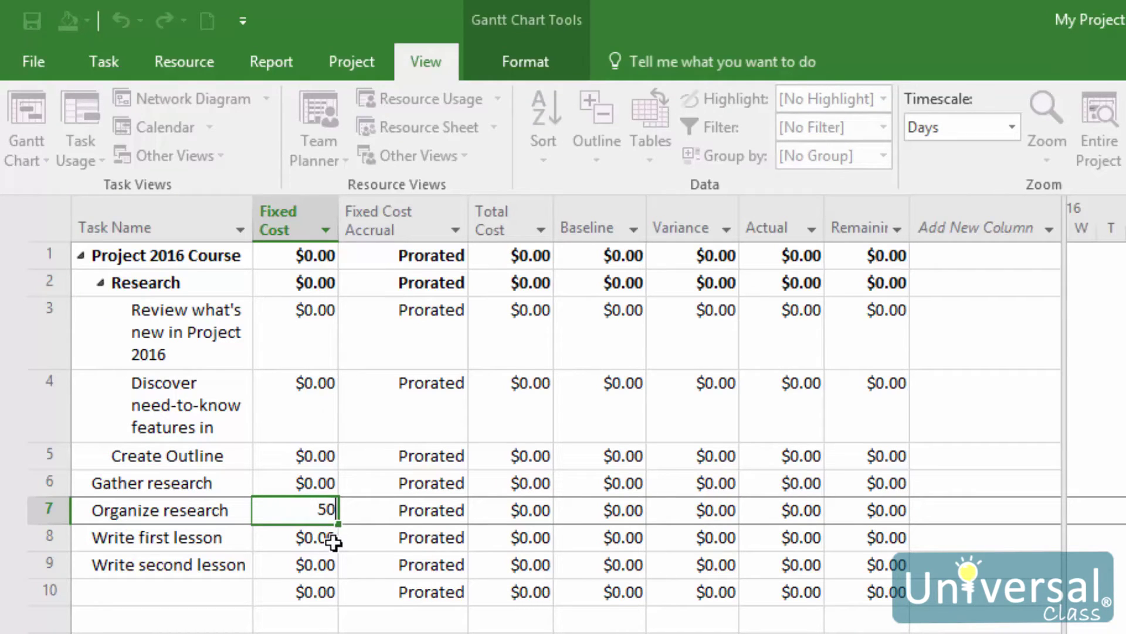
{"action": "key", "text": "Return"}
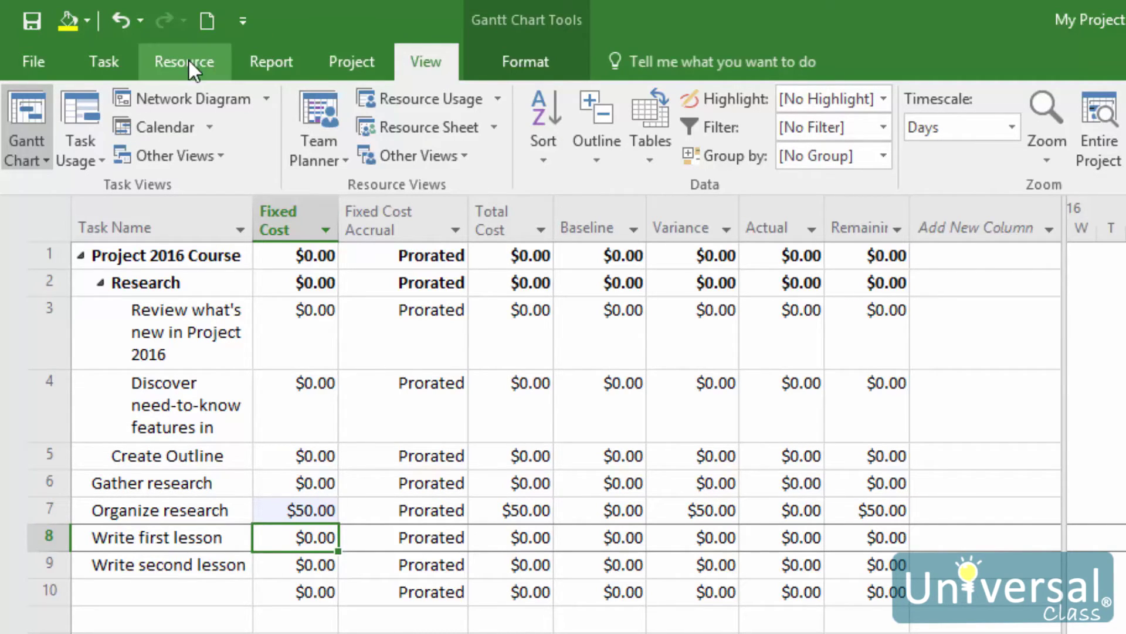
- Return to the resource sheet and name the blank third resource Editor
{"action": "left_click", "coordinate": [373, 127]}
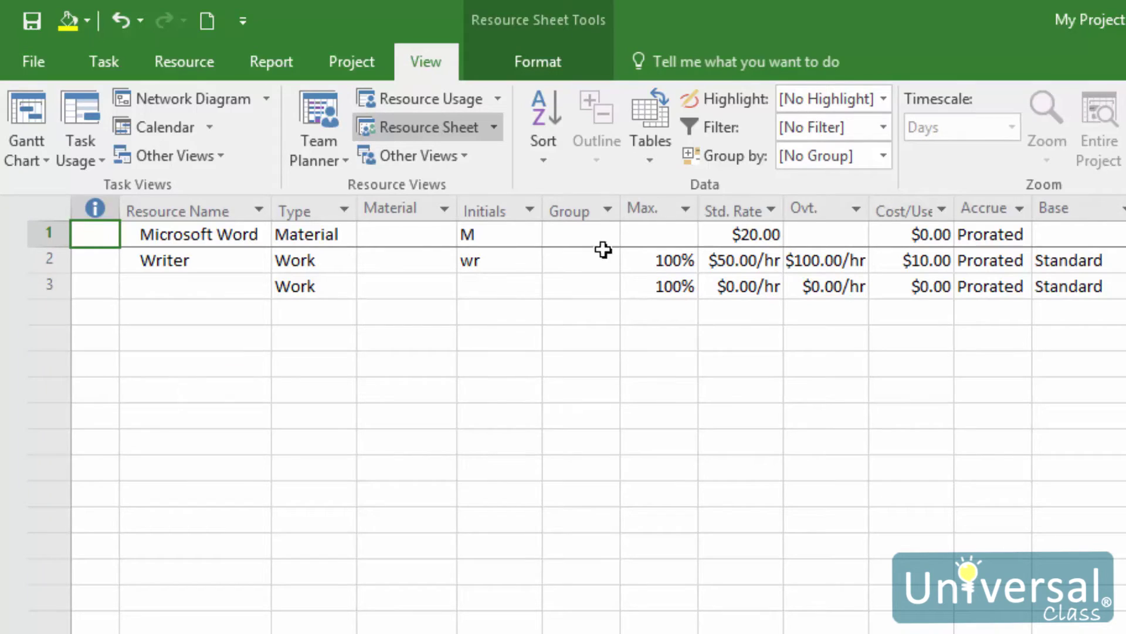
{"action": "left_click", "coordinate": [748, 259]}
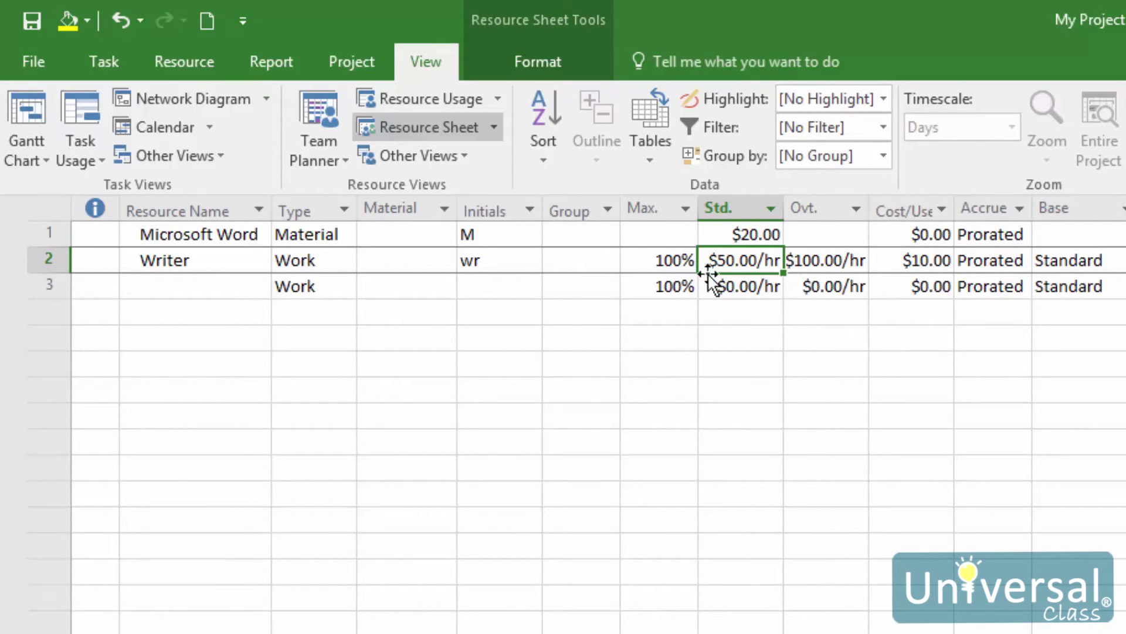
{"action": "left_click", "coordinate": [145, 285]}
{"action": "type", "text": "Editor"}
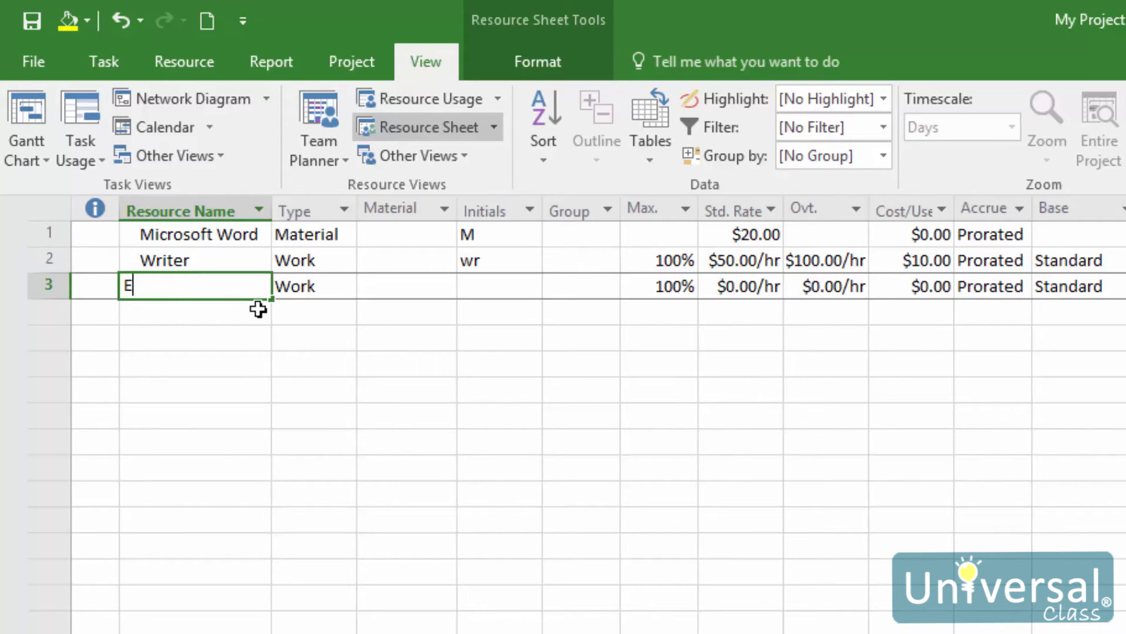
{"action": "key", "text": "Return"}
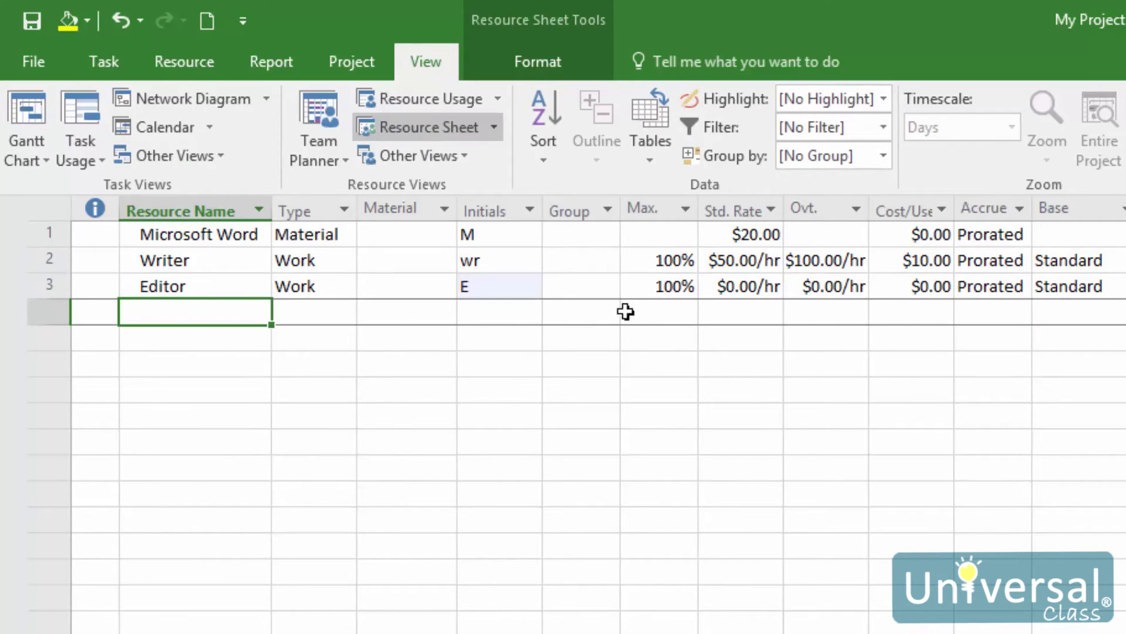
- Set the Editor's standard rate to $2,000.00/day in the resource sheet
{"action": "left_click", "coordinate": [733, 284]}
{"action": "type", "text": "2"}
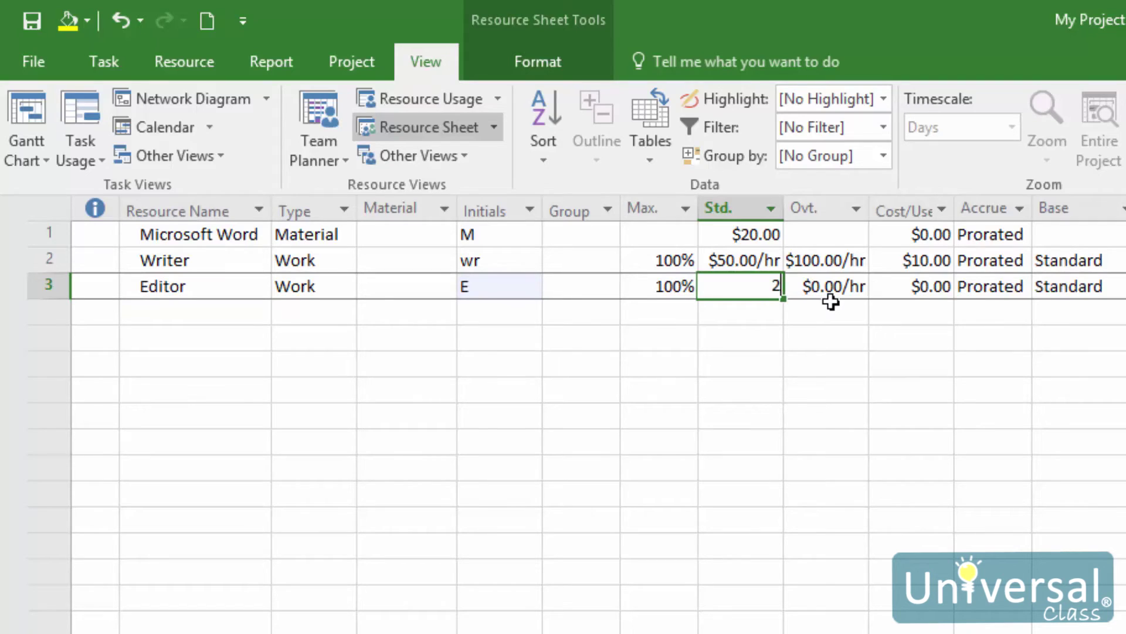
{"action": "type", "text": "000/day"}
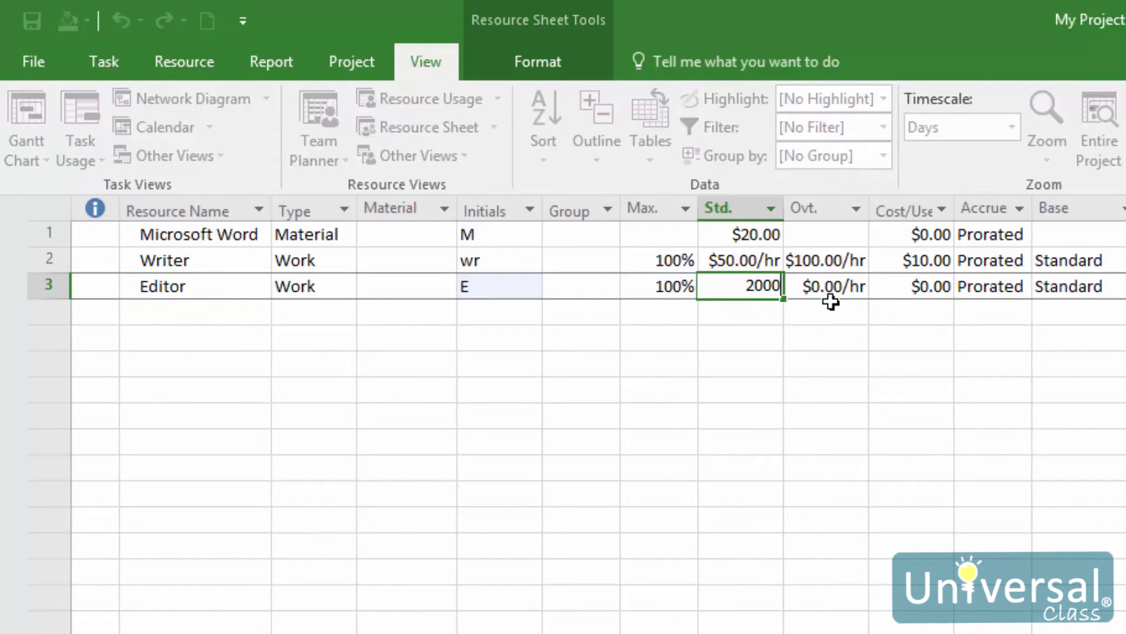
{"action": "key", "text": "Return"}
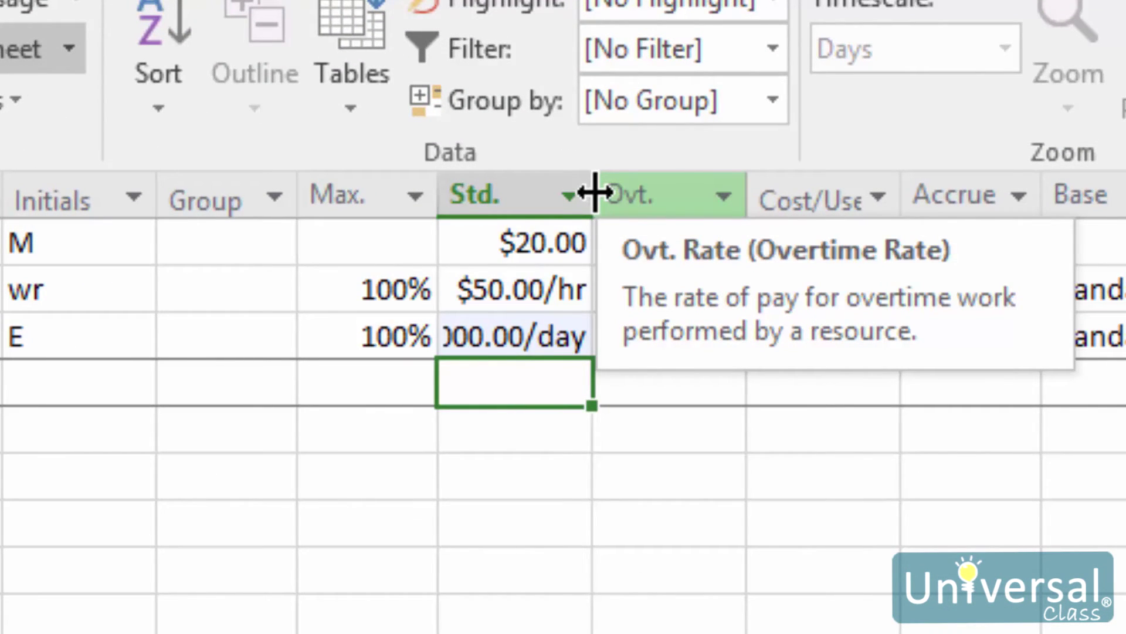
- Widen the Std. Rate and Ovt. Rate columns and set the Editor's standard rate to $500.00/day
{"action": "left_click_drag", "start_coordinate": [597, 191], "coordinate": [685, 191]}
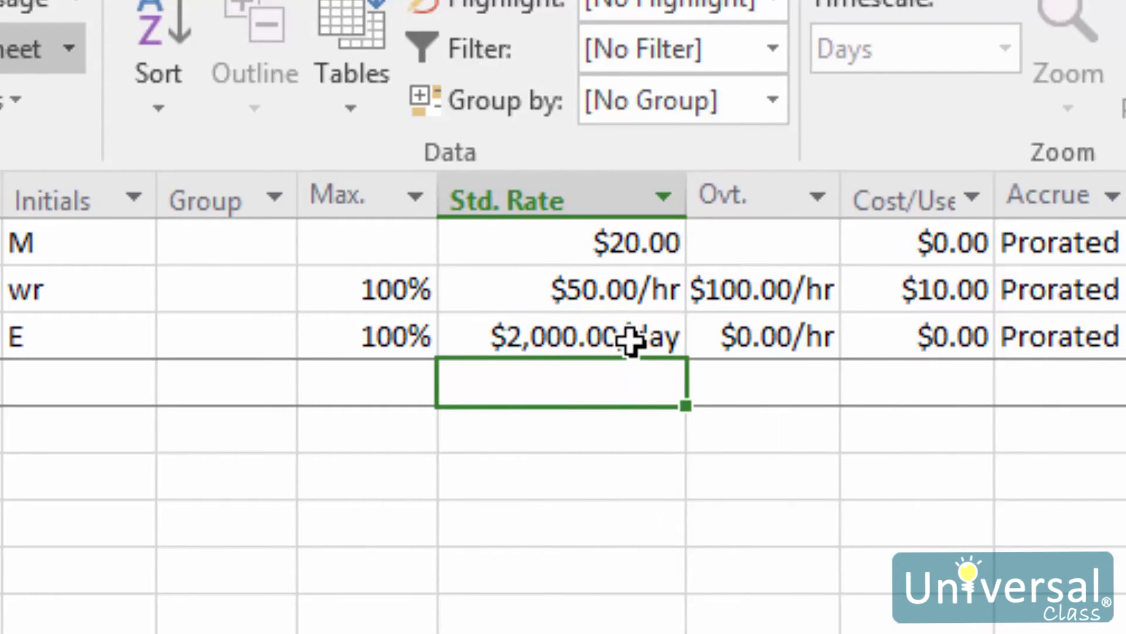
{"action": "left_click_drag", "start_coordinate": [845, 185], "coordinate": [880, 186]}
{"action": "left_click", "coordinate": [528, 336]}
{"action": "type", "text": "500/day"}
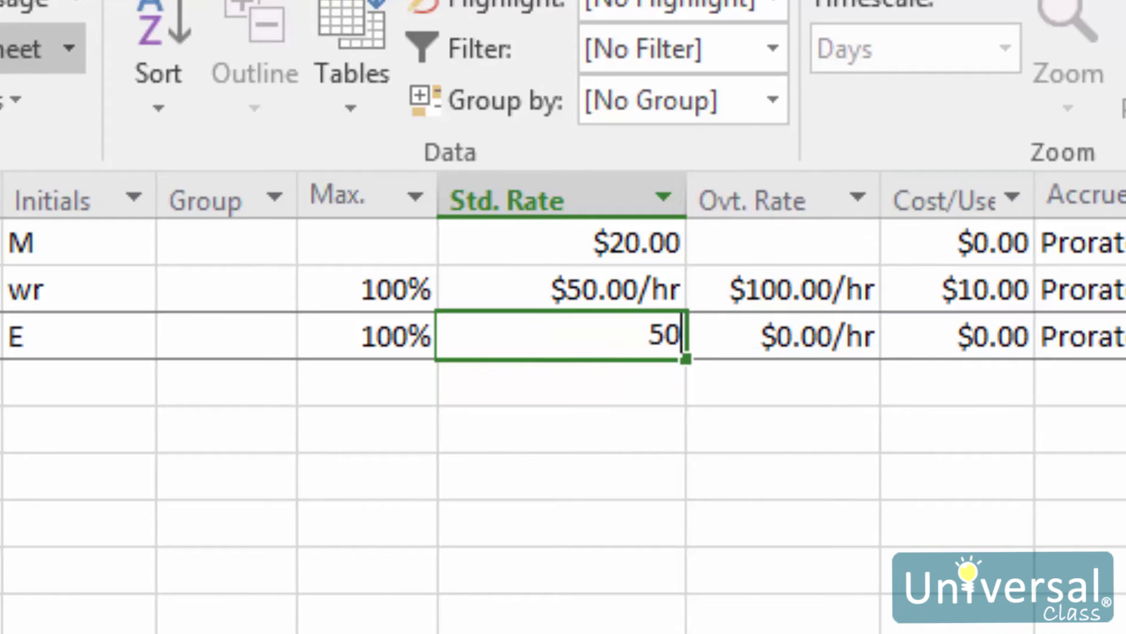
{"action": "key", "text": "Return"}
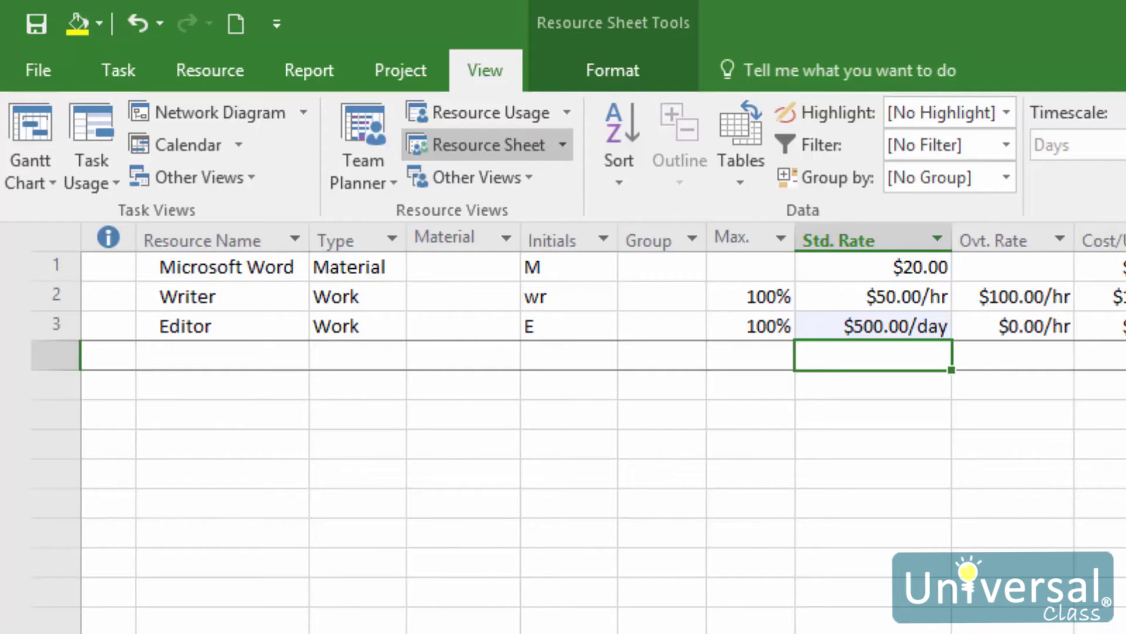
- In the Gantt Chart view, assign the Writer resource to the Write first lesson task at 100% units
{"action": "left_click", "coordinate": [18, 118]}
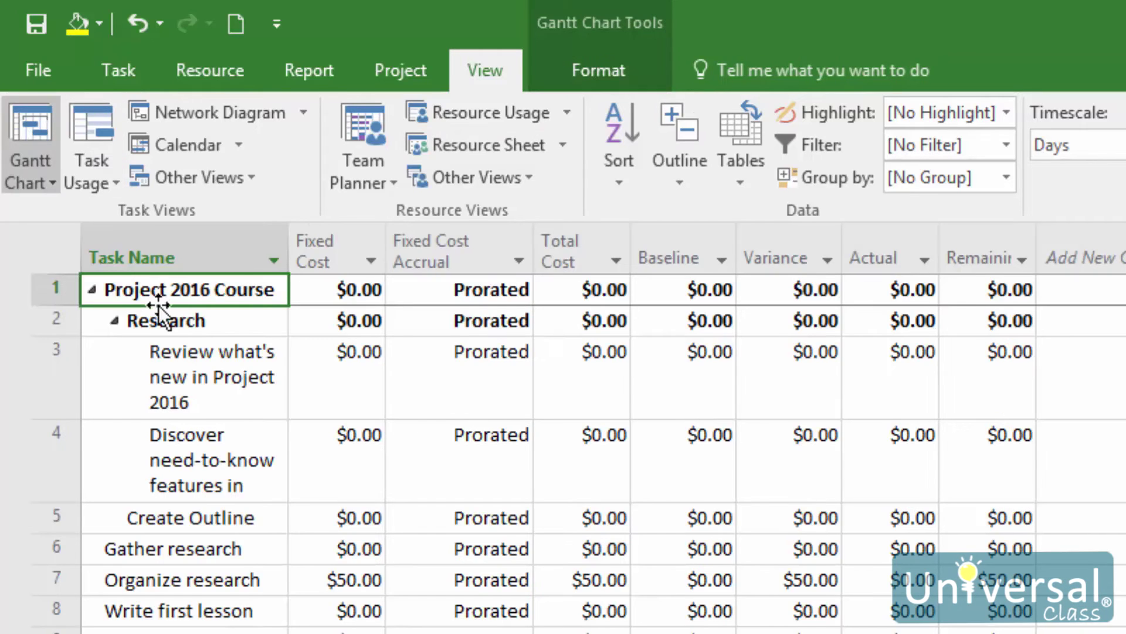
{"action": "left_click", "coordinate": [187, 66]}
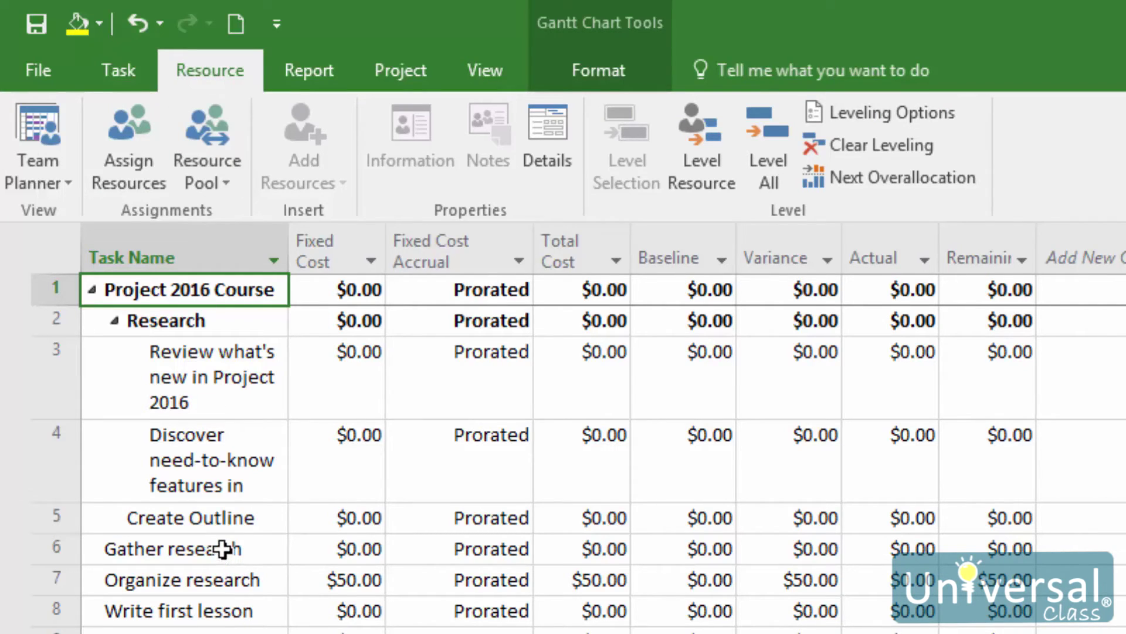
{"action": "left_click", "coordinate": [232, 616]}
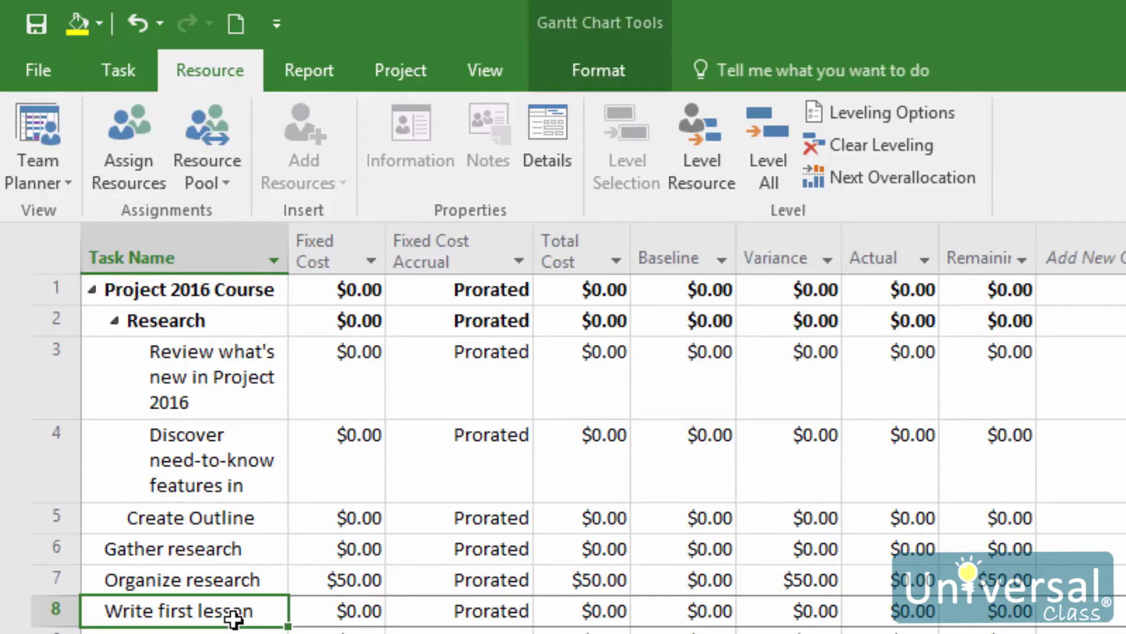
{"action": "left_click", "coordinate": [130, 145]}
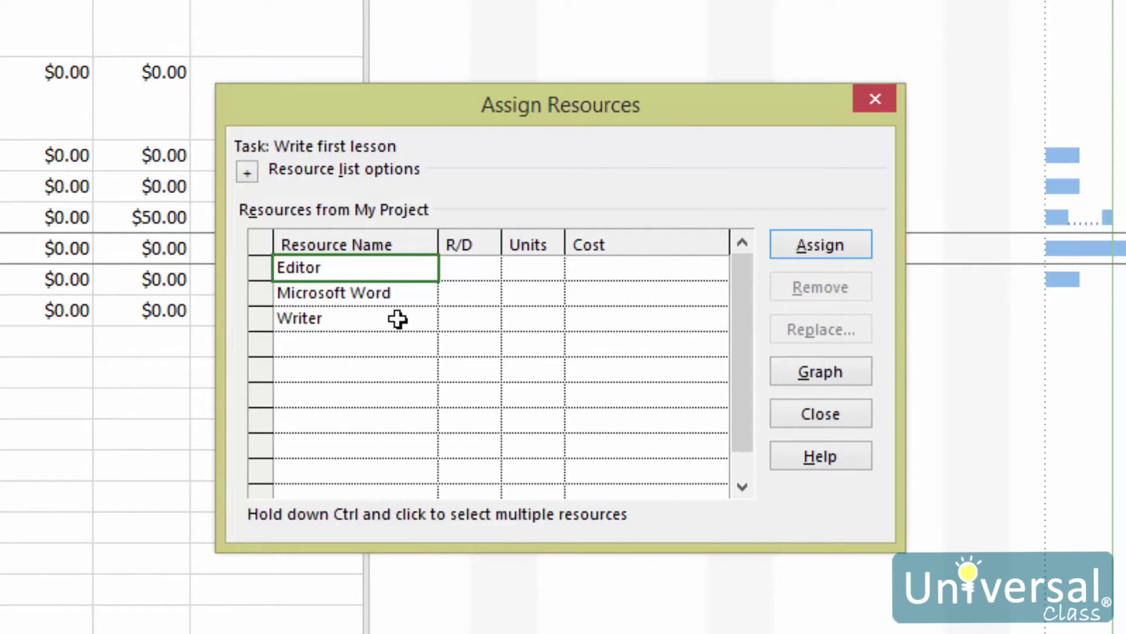
{"action": "left_click", "coordinate": [317, 317]}
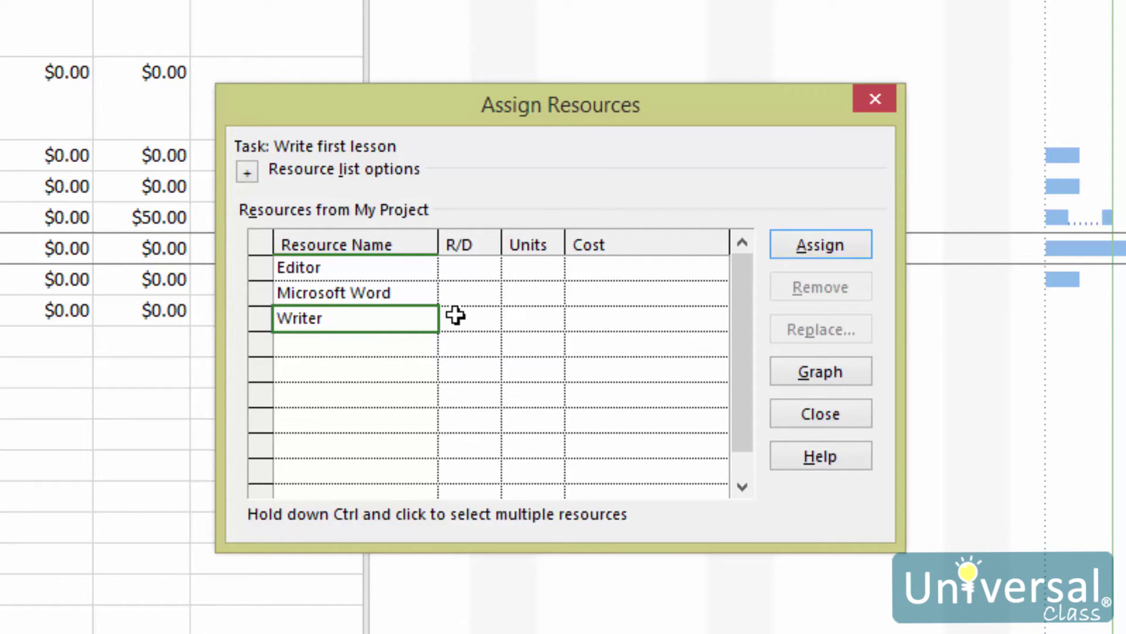
{"action": "left_click", "coordinate": [531, 317]}
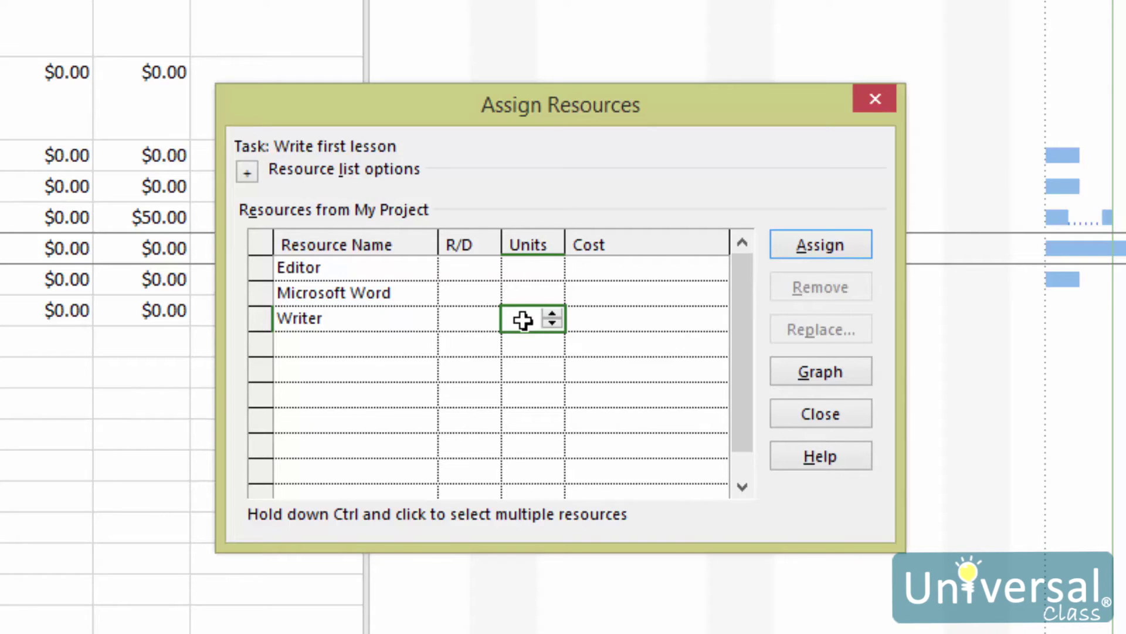
{"action": "type", "text": "100%"}
{"action": "key", "text": "Escape"}
{"action": "key", "text": "Return"}
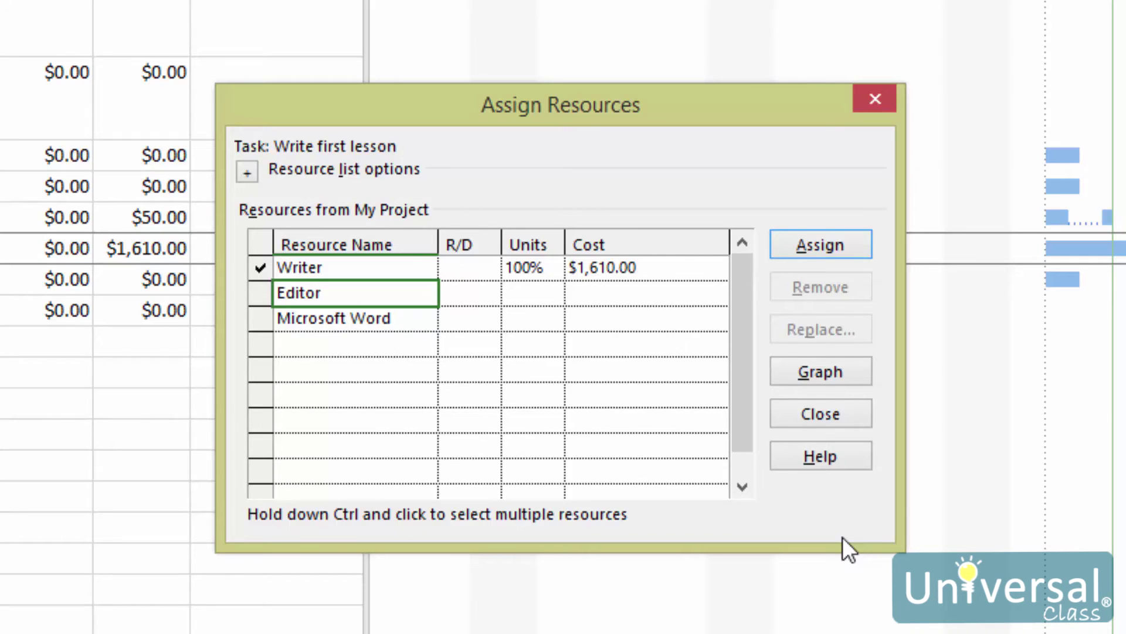
- Assign the Editor to the Write first lesson task as well, remove that assignment again and select the Writer
{"action": "left_click", "coordinate": [837, 251]}
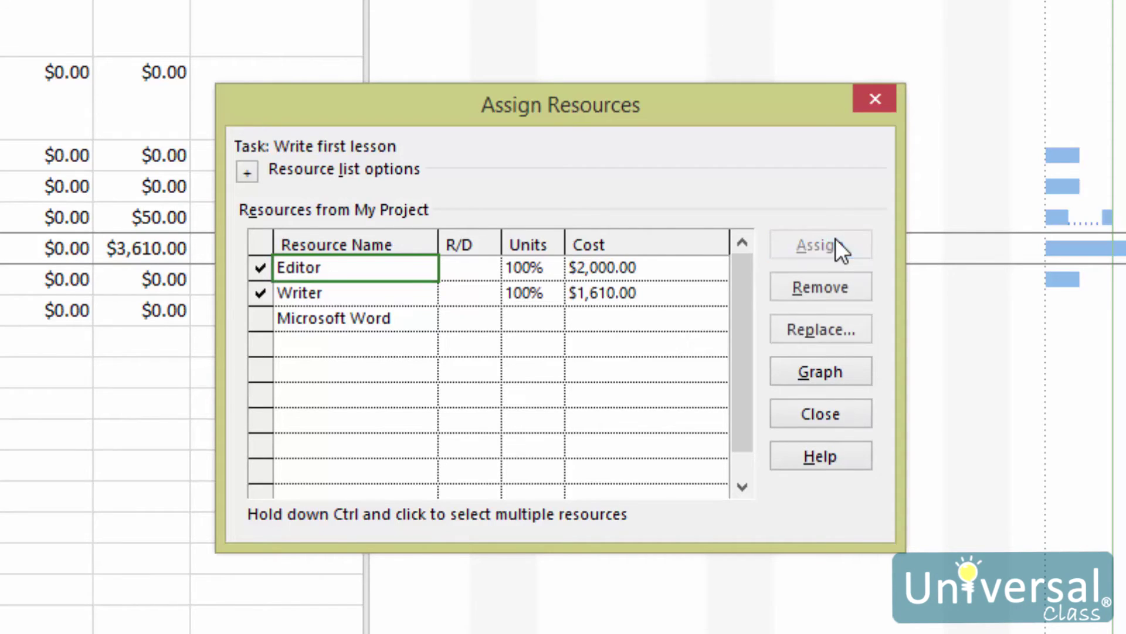
{"action": "left_click", "coordinate": [835, 287]}
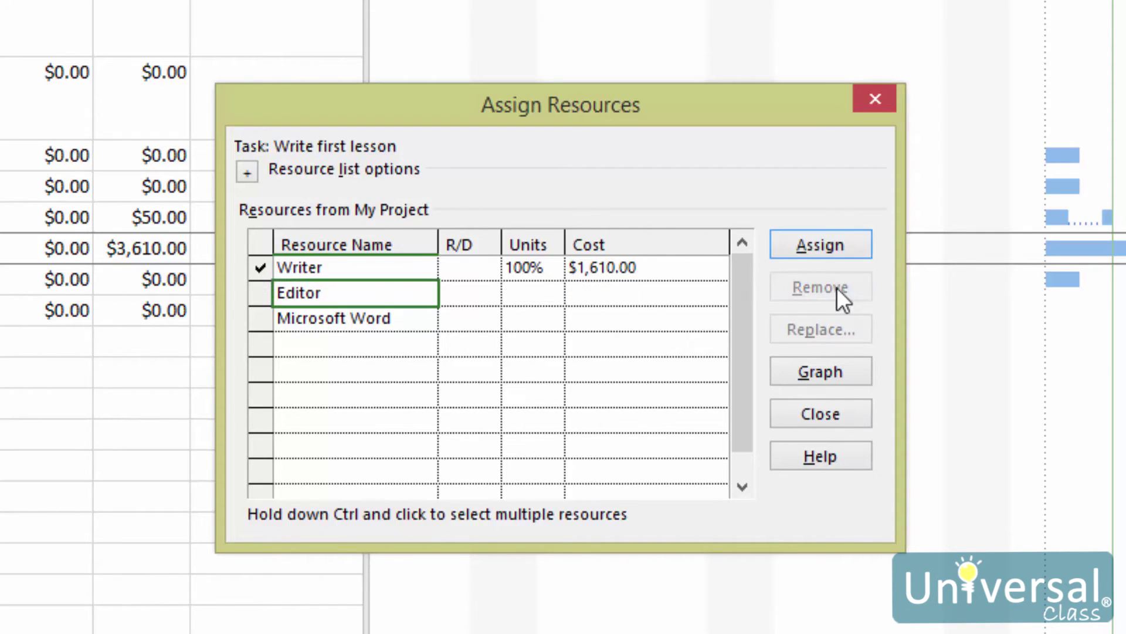
{"action": "left_click", "coordinate": [383, 268]}
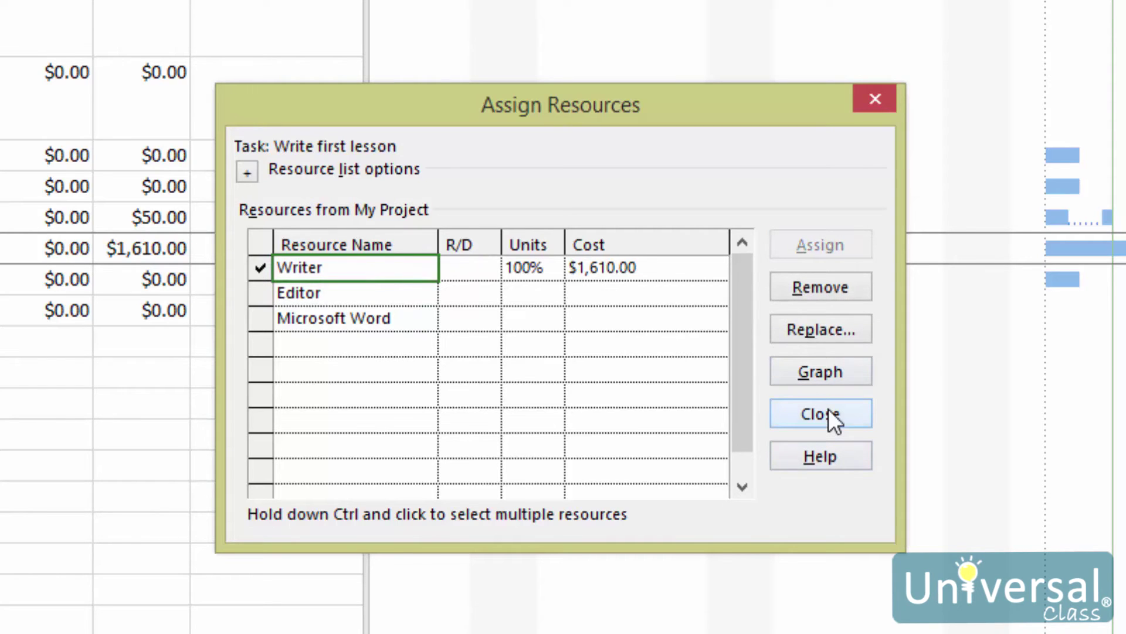
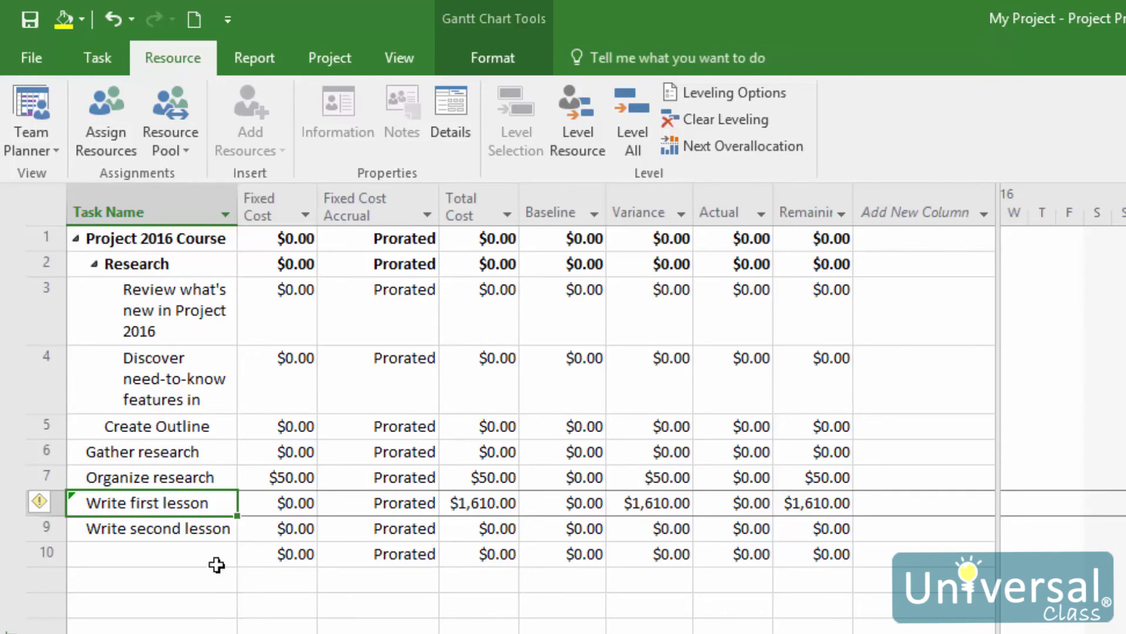
- Switch the Gantt Chart's task table from Cost to the Entry table
{"action": "key", "text": "Up"}
{"action": "left_click", "coordinate": [398, 56]}
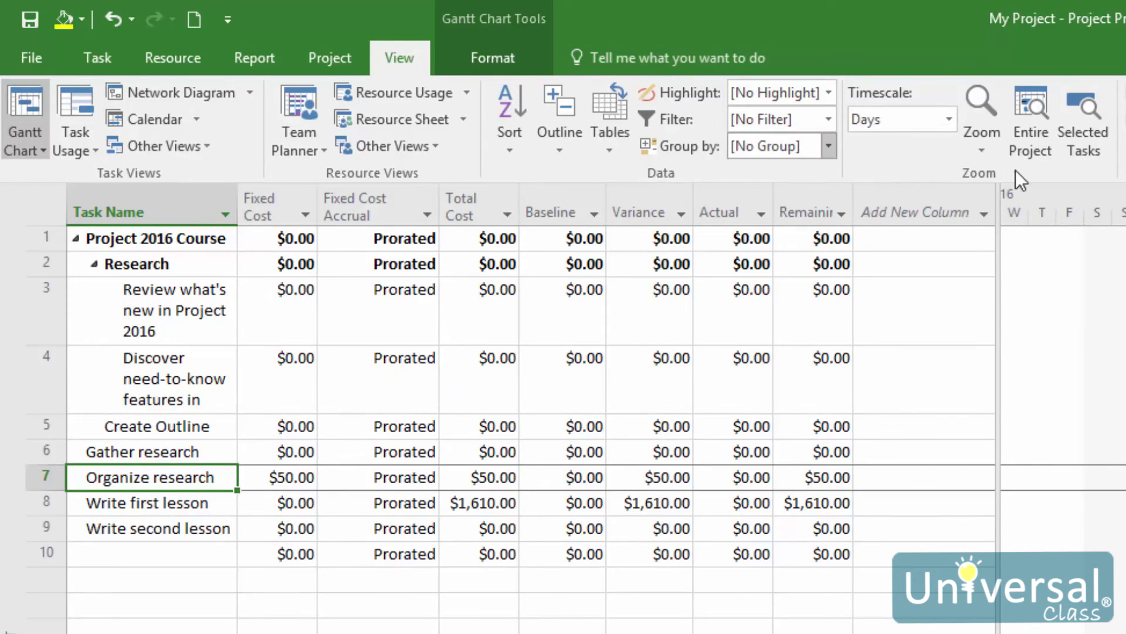
{"action": "left_click", "coordinate": [610, 143]}
{"action": "left_click", "coordinate": [640, 230]}
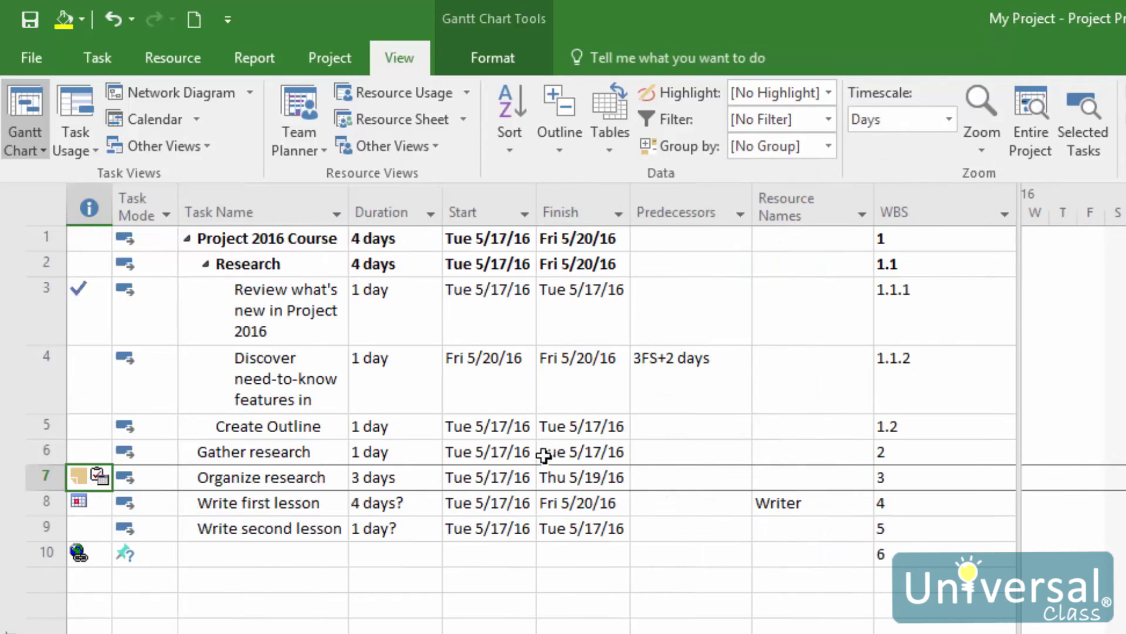
- Make the Organize research task effort driven in its advanced task information
{"action": "left_click", "coordinate": [105, 57]}
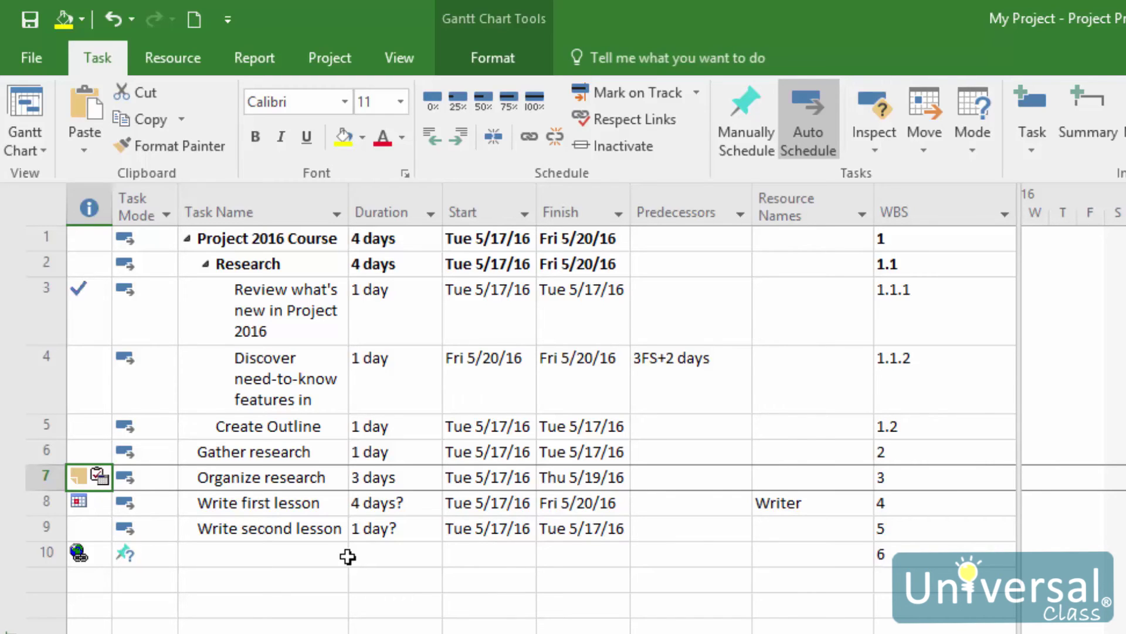
{"action": "left_click", "coordinate": [280, 476]}
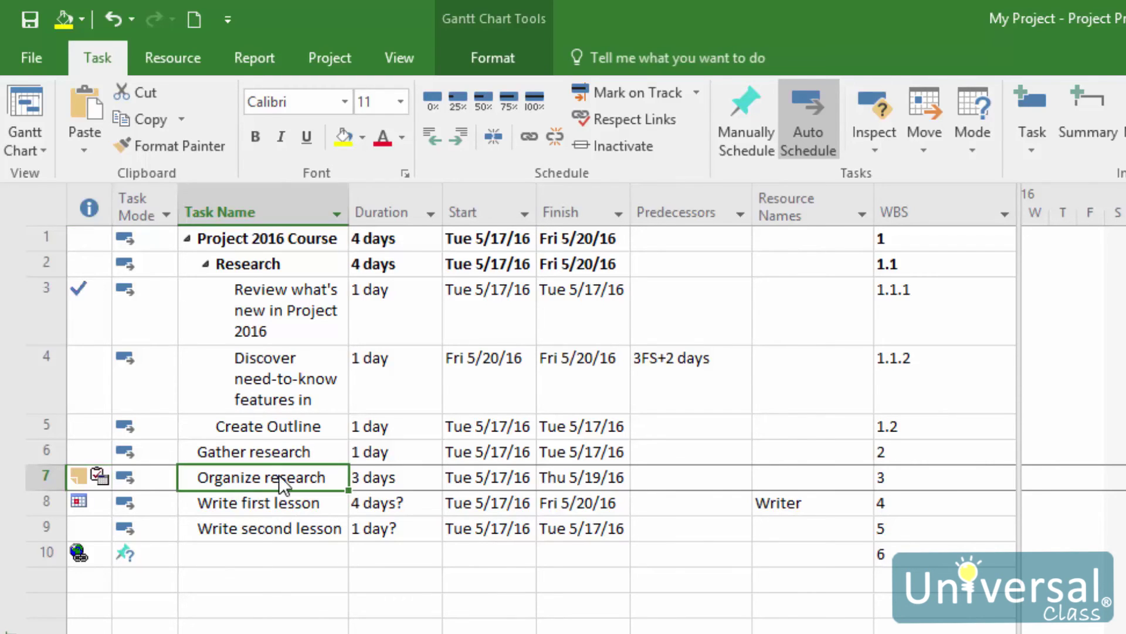
{"action": "double_click", "coordinate": [280, 475]}
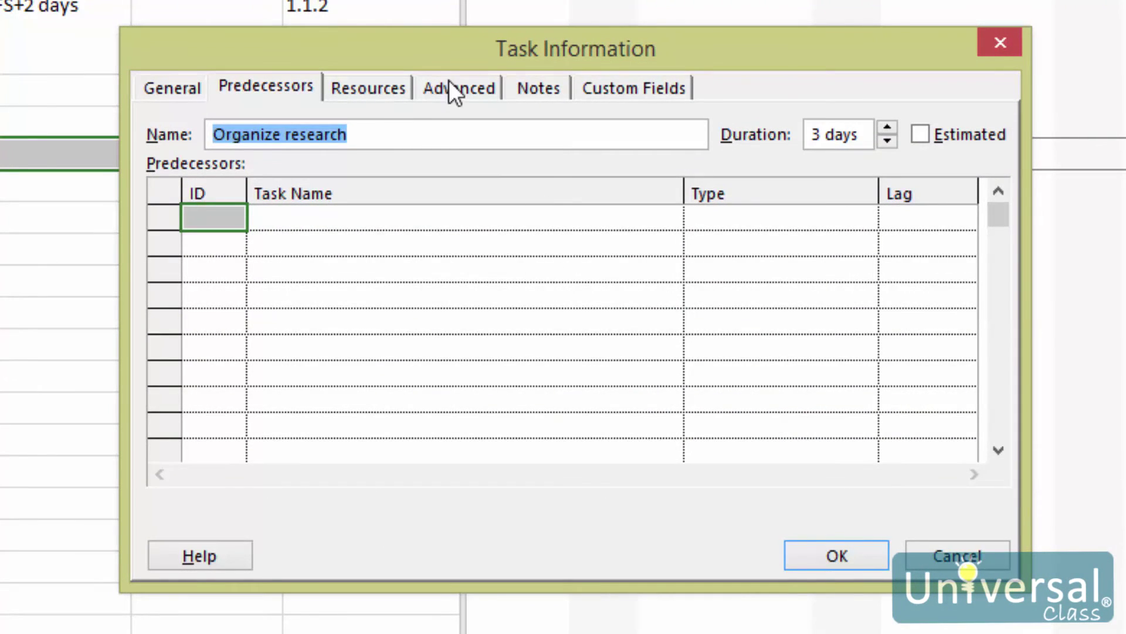
{"action": "left_click", "coordinate": [450, 82]}
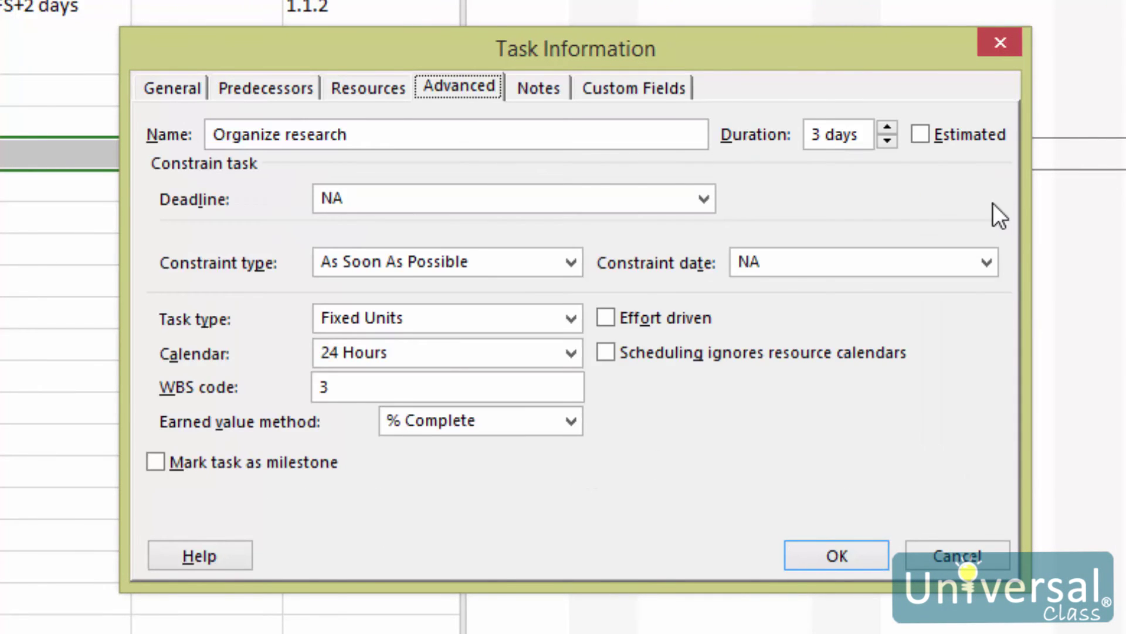
{"action": "left_click", "coordinate": [639, 318]}
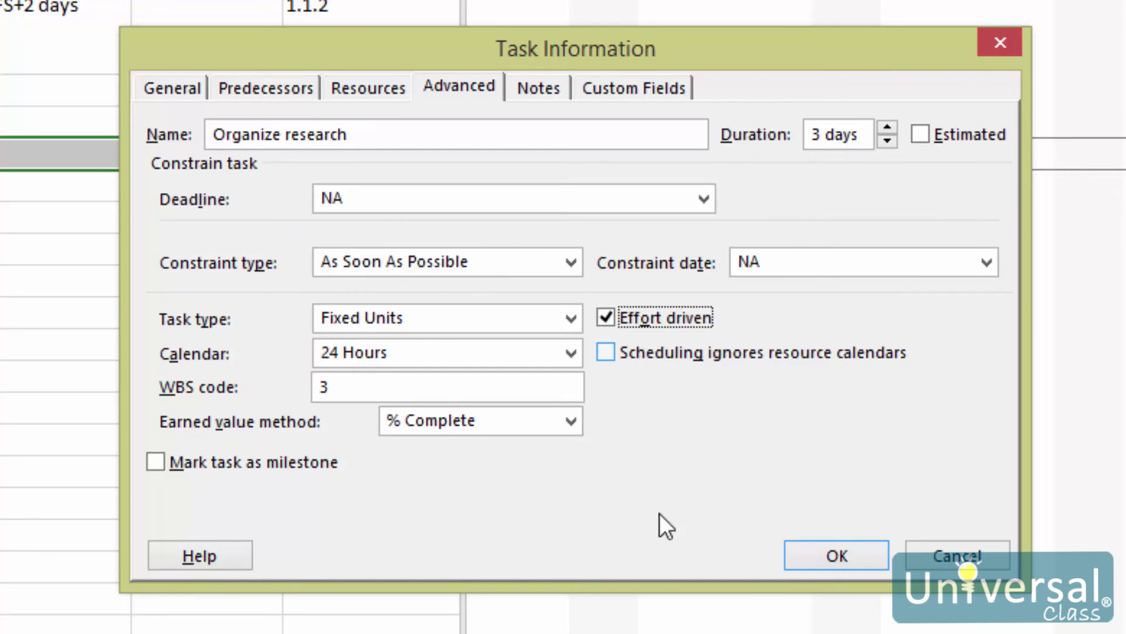
{"action": "left_click", "coordinate": [839, 551]}
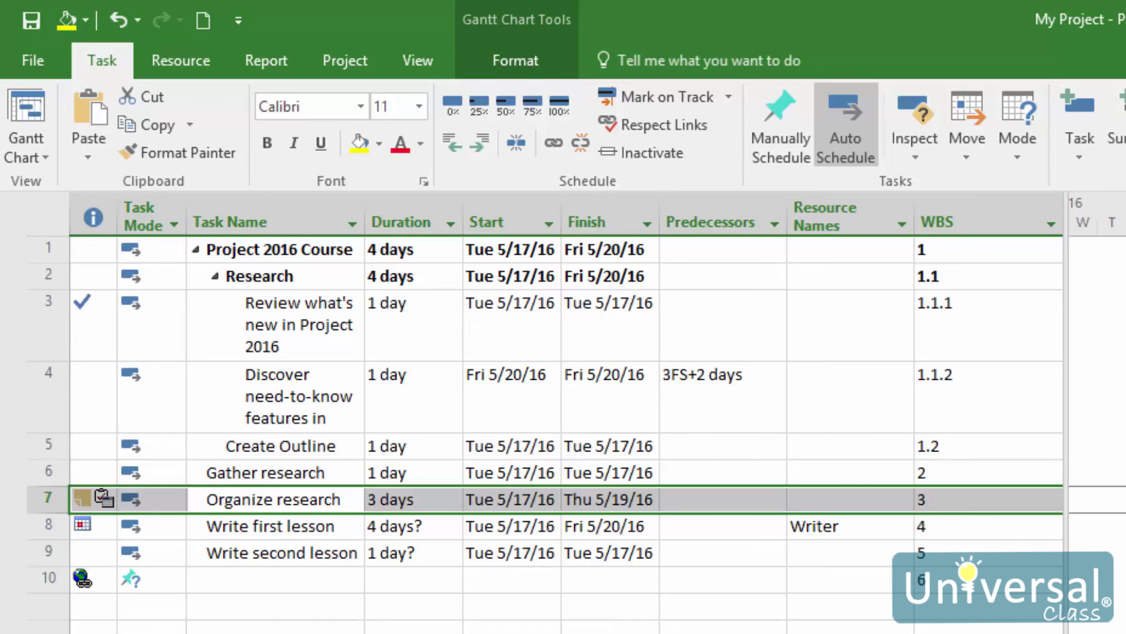
- From the resource sheet, open the Writer's working time calendar and select May 25, 2016
{"action": "left_click", "coordinate": [416, 62]}
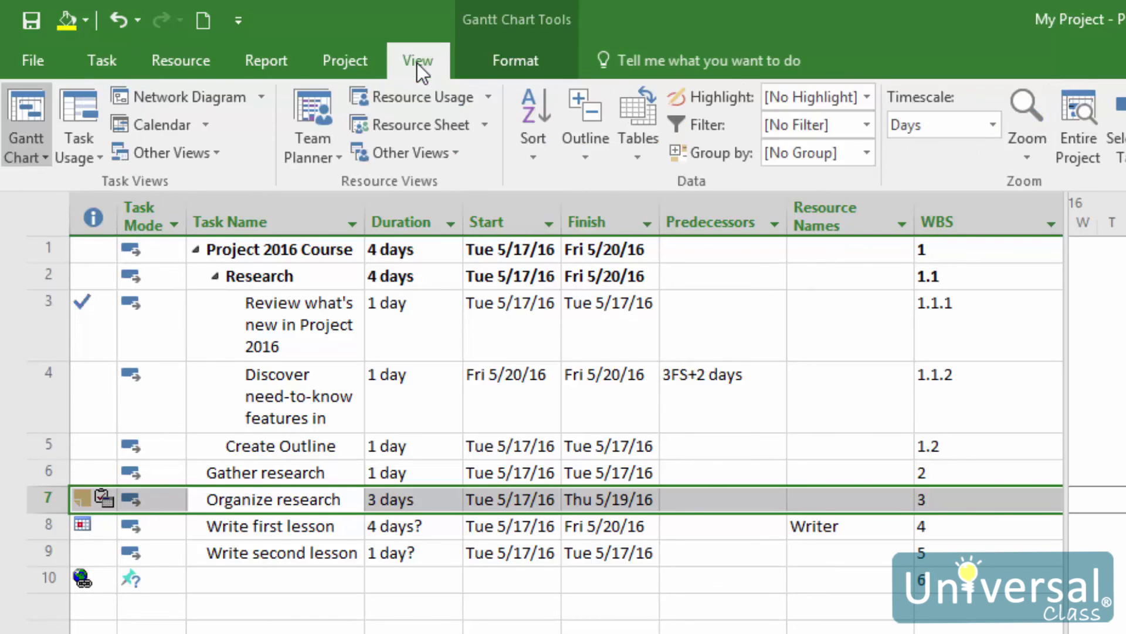
{"action": "left_click", "coordinate": [412, 128]}
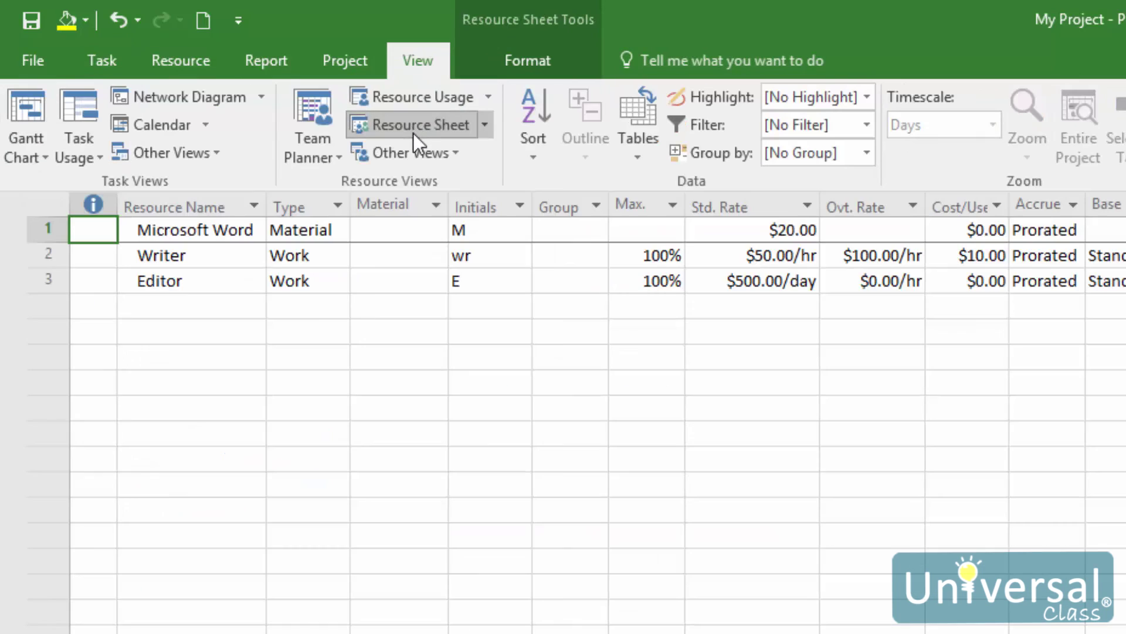
{"action": "double_click", "coordinate": [189, 257]}
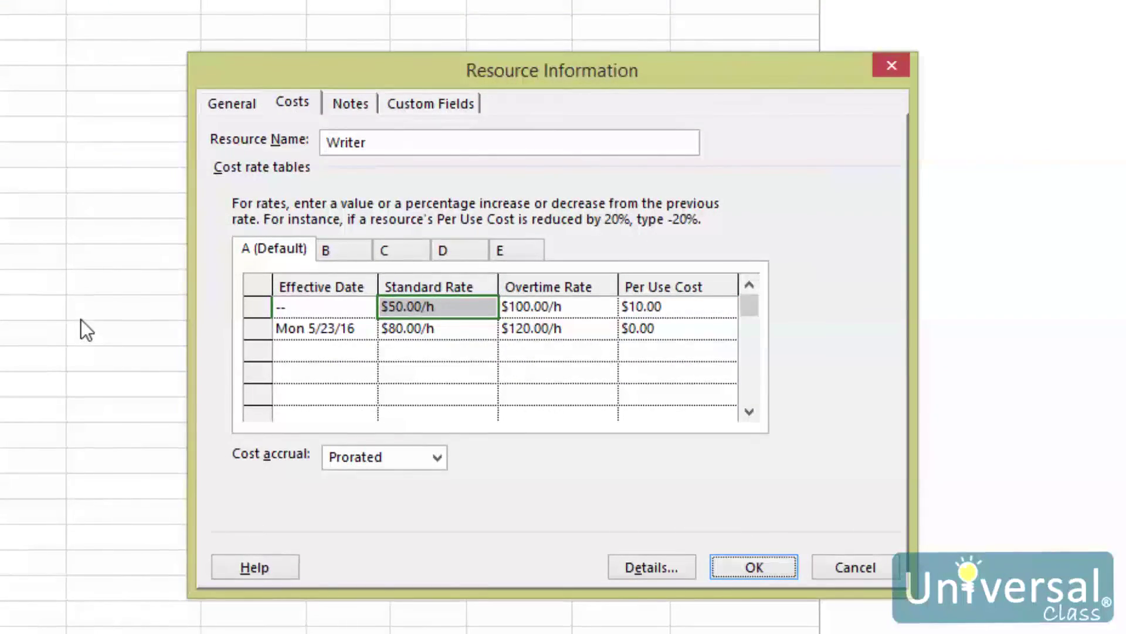
{"action": "left_click", "coordinate": [229, 106]}
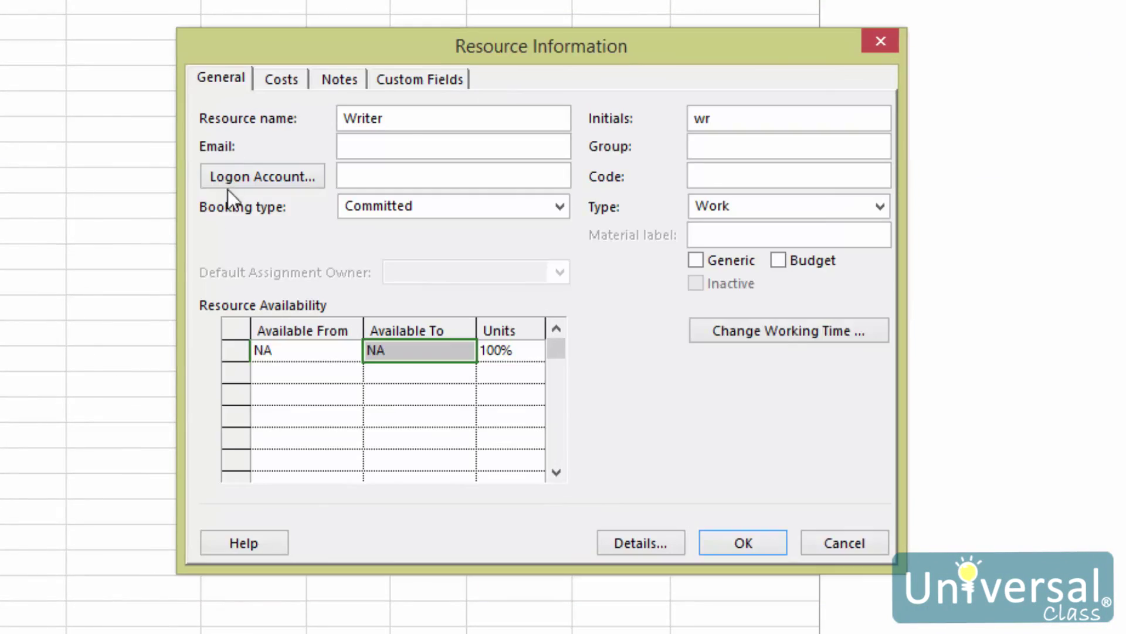
{"action": "left_click", "coordinate": [808, 339]}
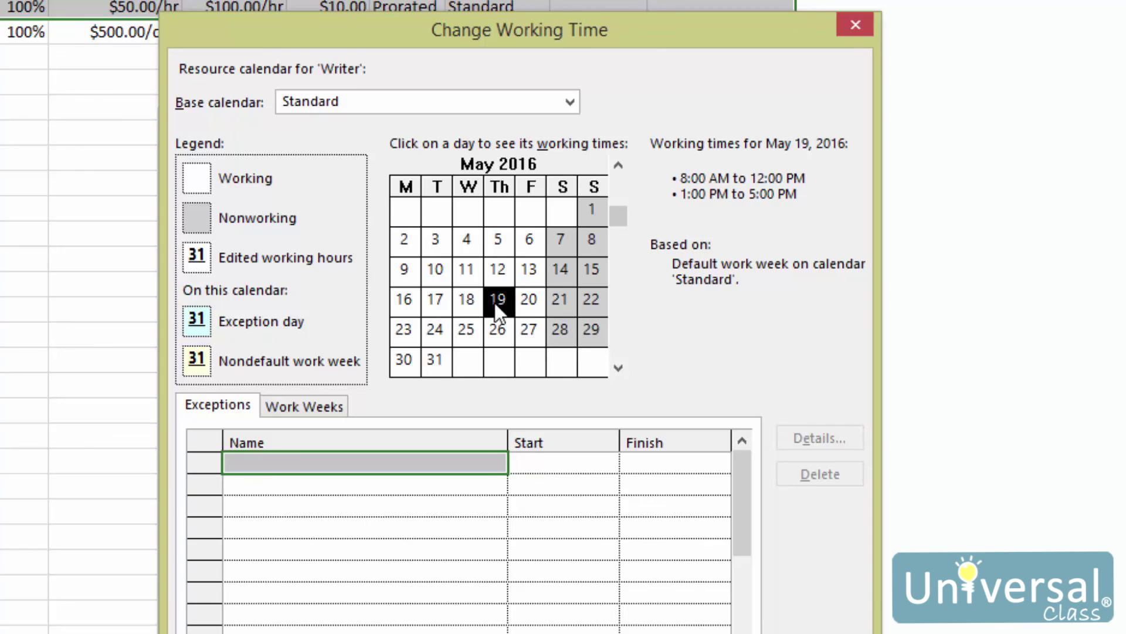
{"action": "left_click", "coordinate": [466, 330]}
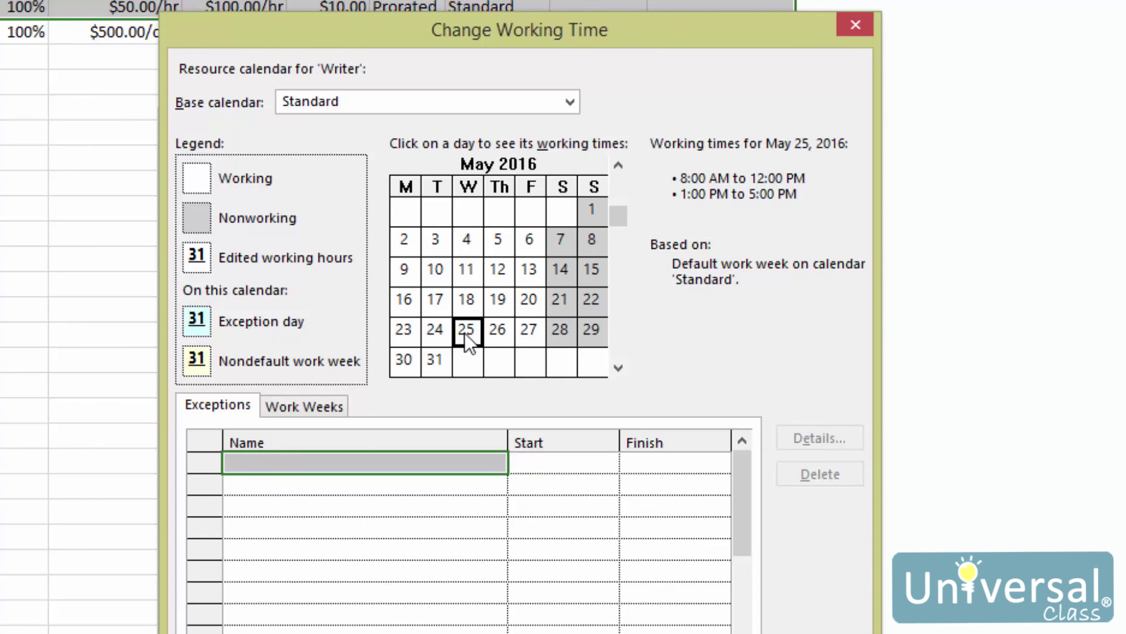
{"action": "left_click", "coordinate": [320, 405]}
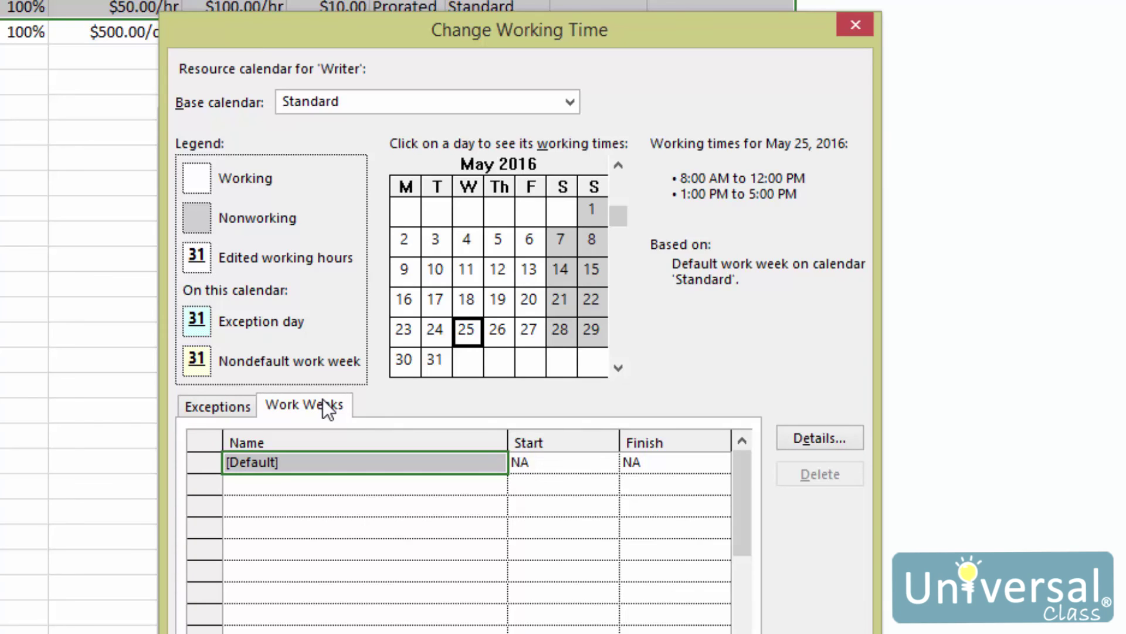
{"action": "left_click", "coordinate": [300, 486]}
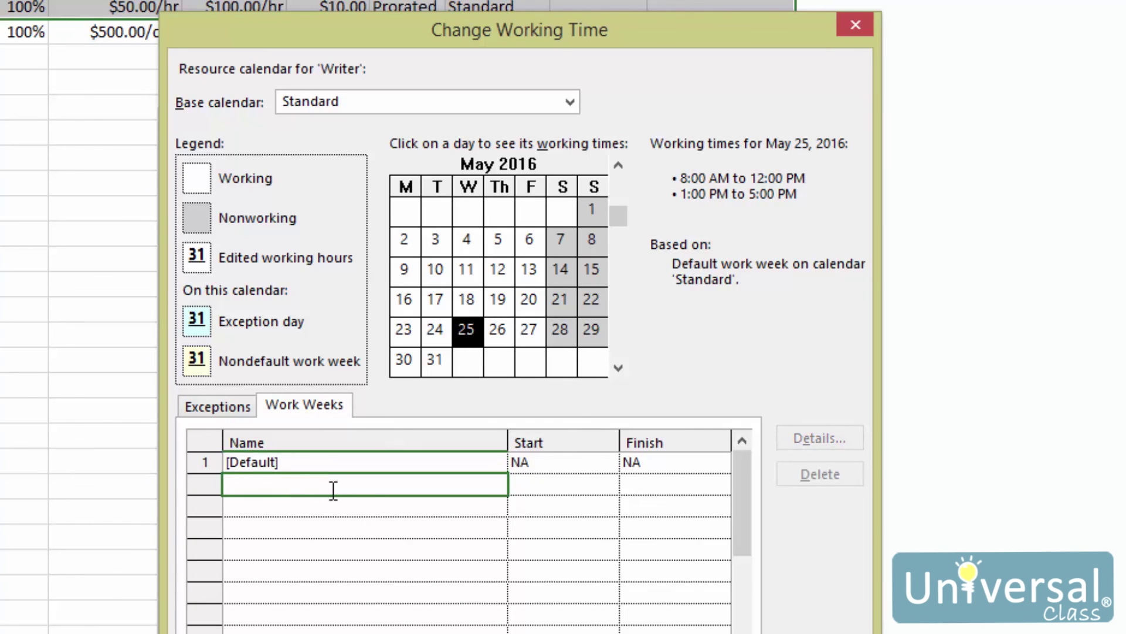
{"action": "type", "text": "Unavailable"}
{"action": "left_click", "coordinate": [516, 487]}
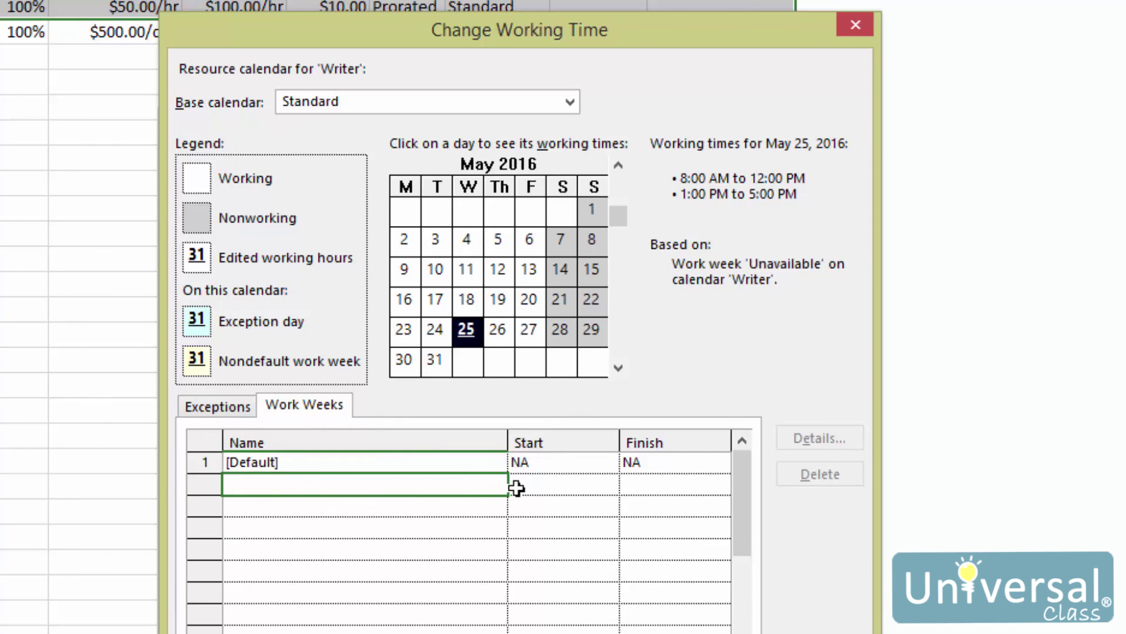
{"action": "left_click", "coordinate": [833, 442]}
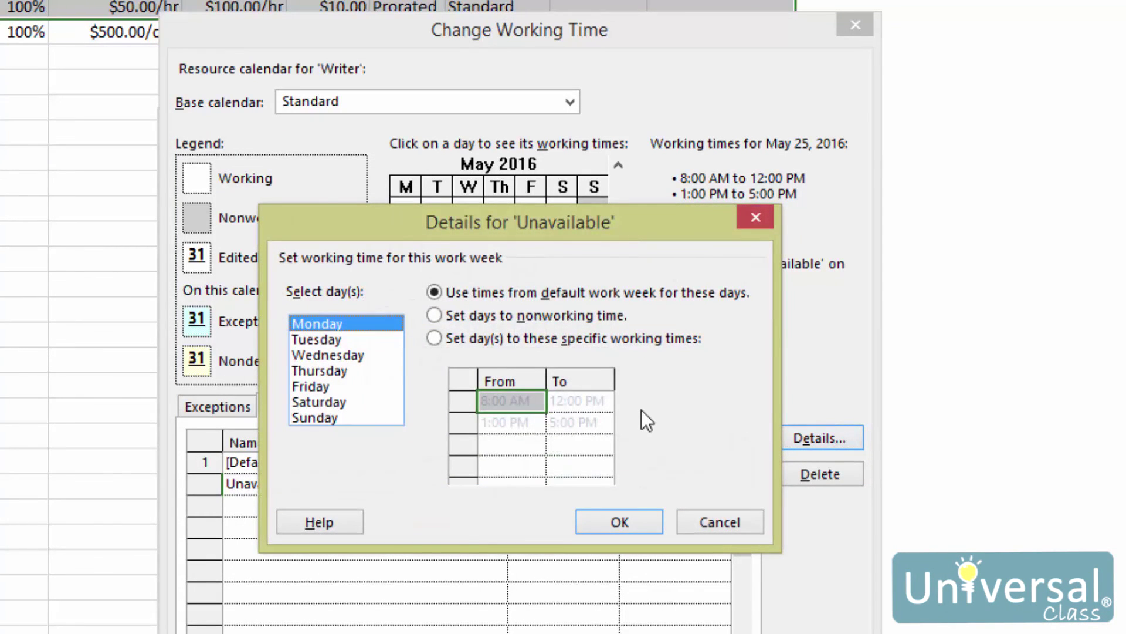
{"action": "left_click", "coordinate": [498, 315]}
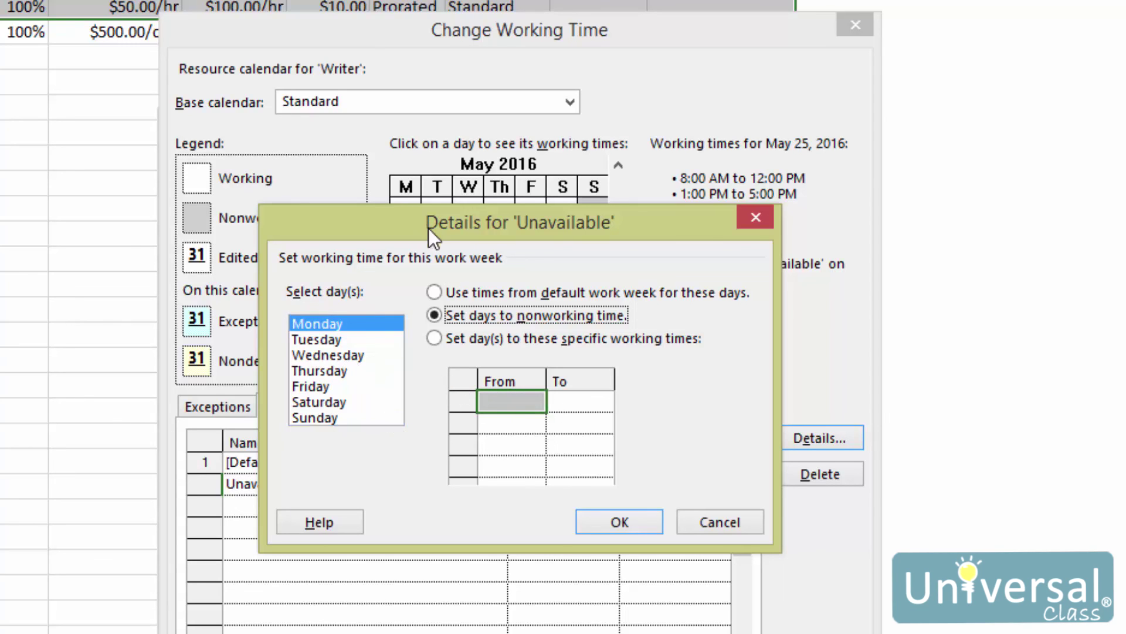
{"action": "left_click_drag", "start_coordinate": [441, 231], "coordinate": [465, 264]}
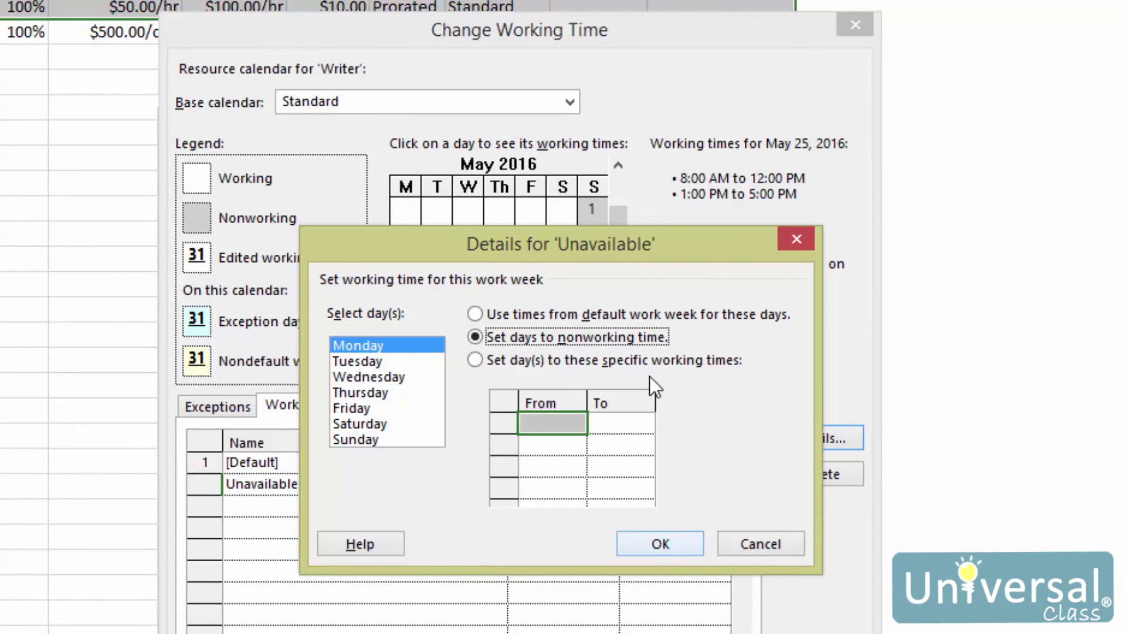
{"action": "left_click", "coordinate": [608, 360]}
{"action": "left_click", "coordinate": [563, 336]}
{"action": "left_click", "coordinate": [650, 545]}
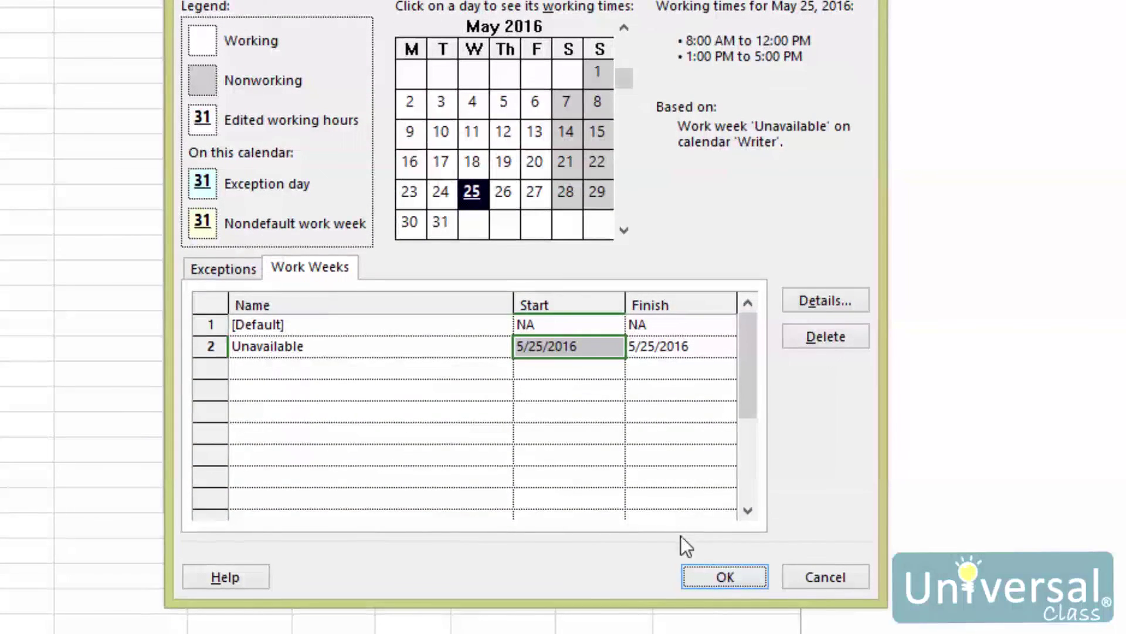
{"action": "left_click", "coordinate": [728, 572]}
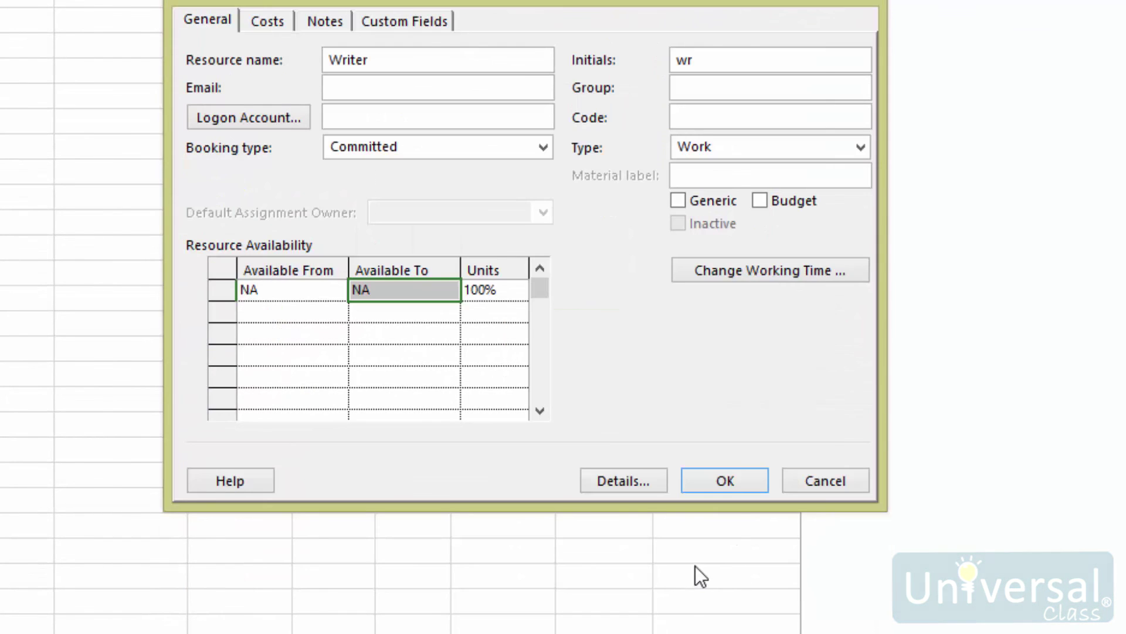
{"action": "left_click", "coordinate": [719, 478]}
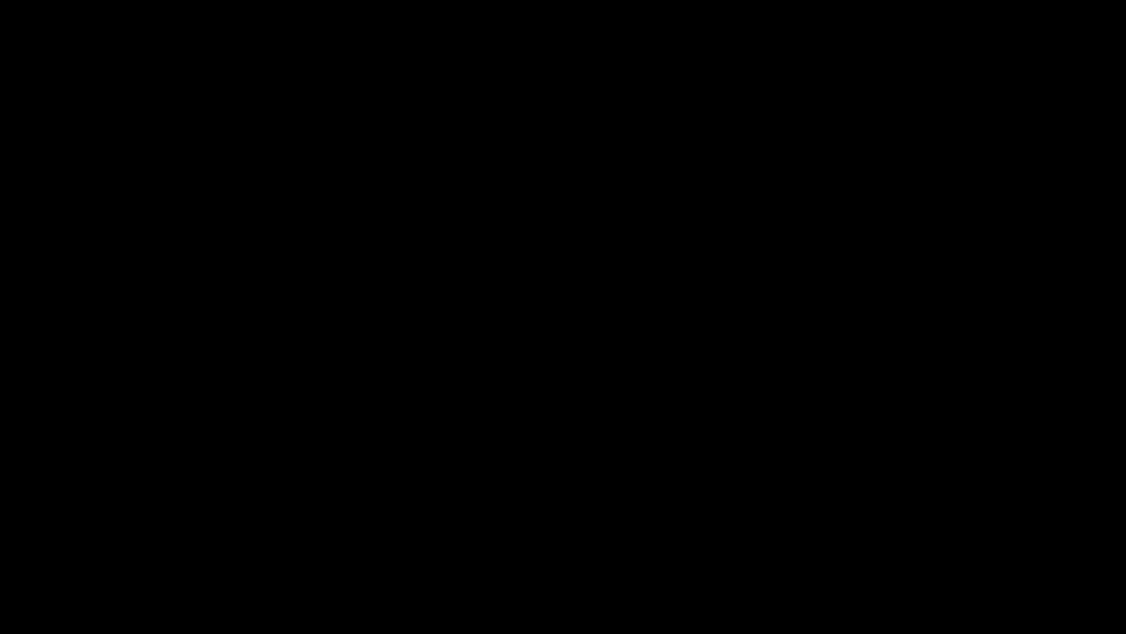